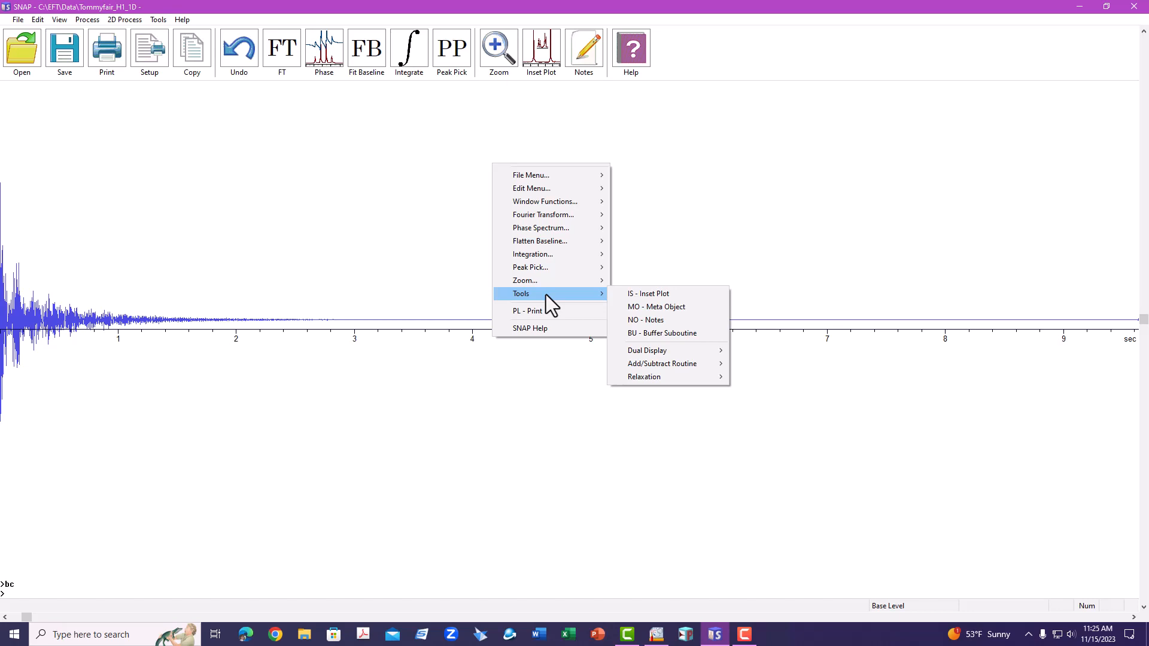
Step: Fourier-transform the FID and auto-phase the resulting spectrum
left_click(281, 105)
left_click(282, 57)
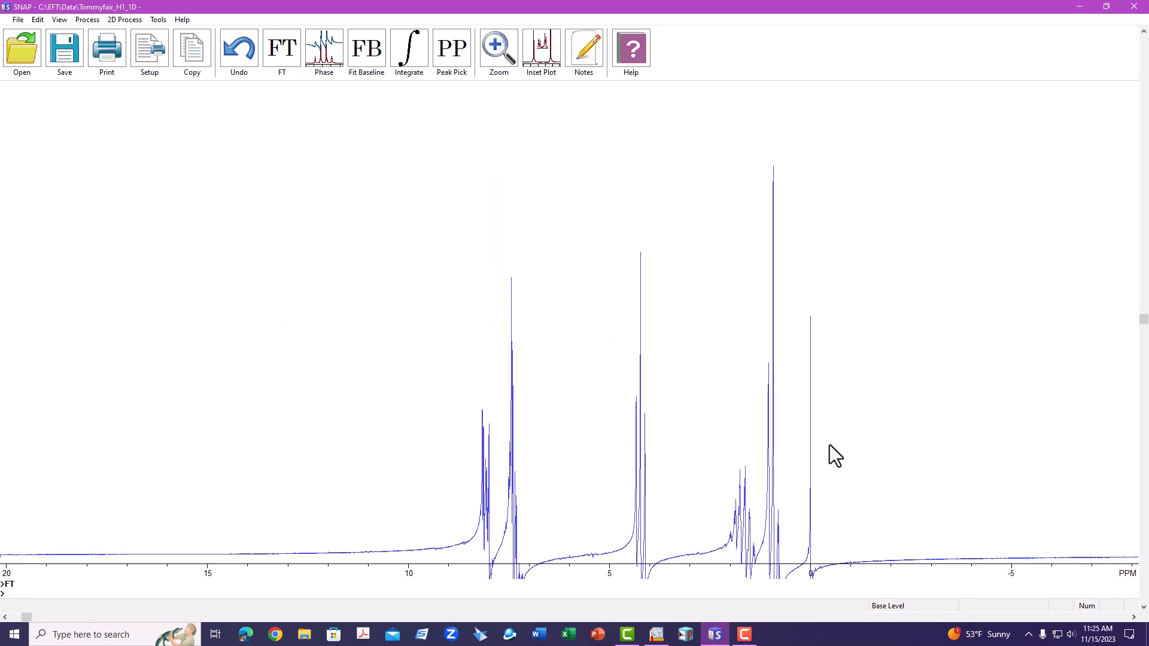
left_click(328, 59)
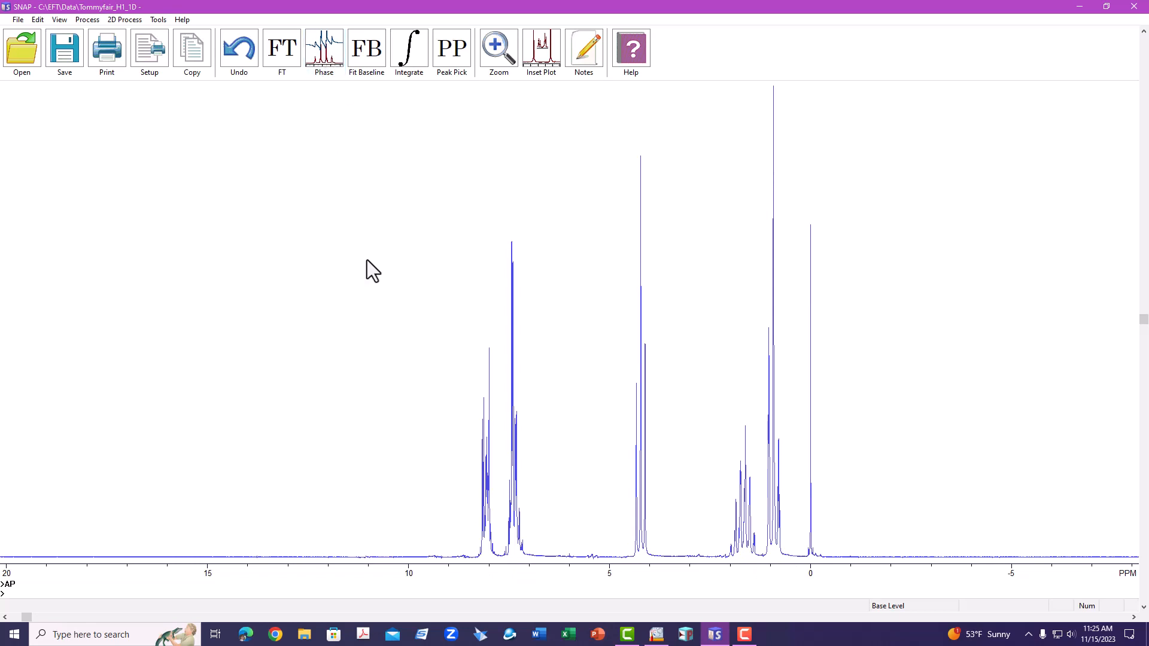
Step: Show the integral curves and reduce their vertical scale in the integration subroutine
key("ctrl+i")
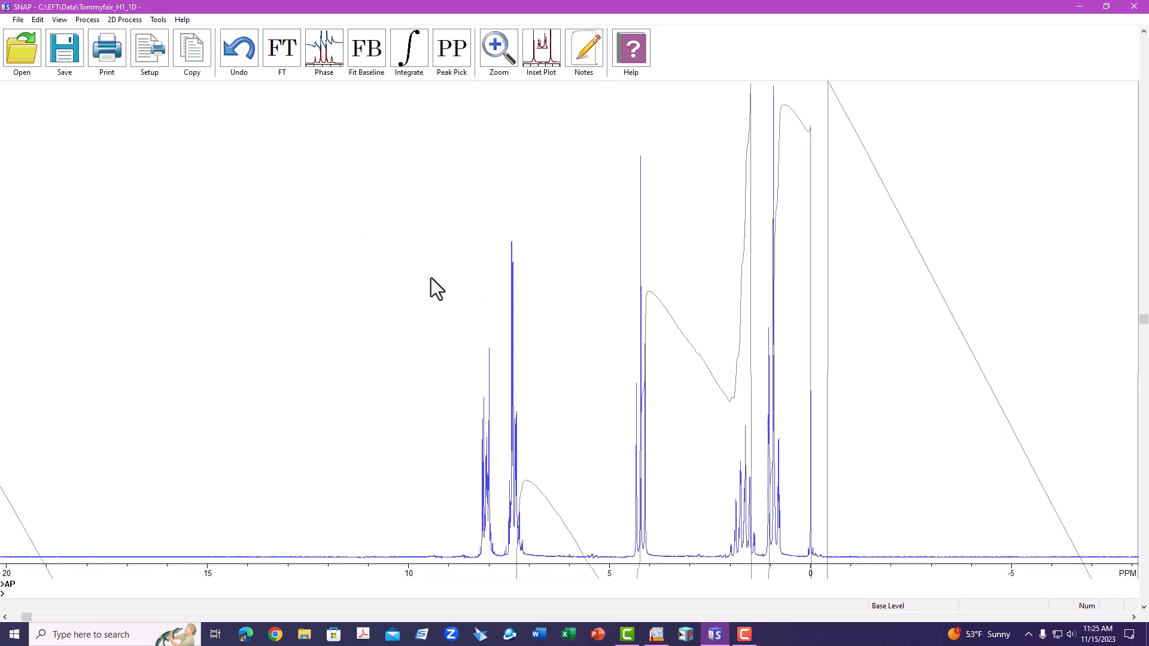
right_click(265, 179)
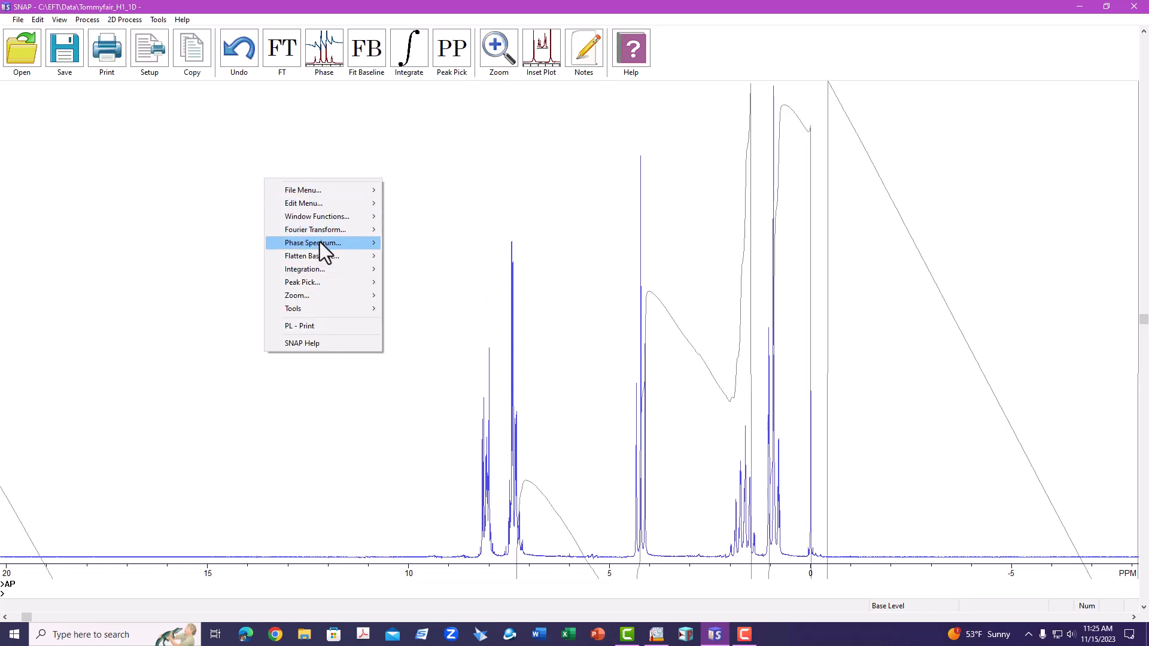
mouse_move(326, 273)
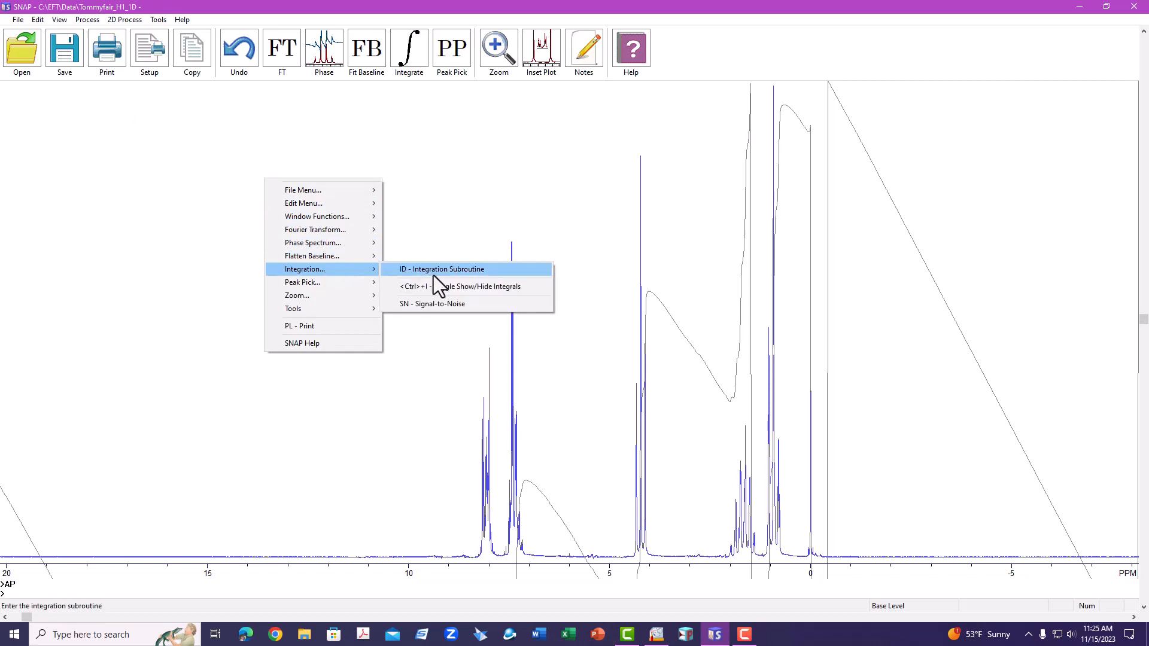
left_click(433, 276)
left_click_drag(7, 259, 6, 309)
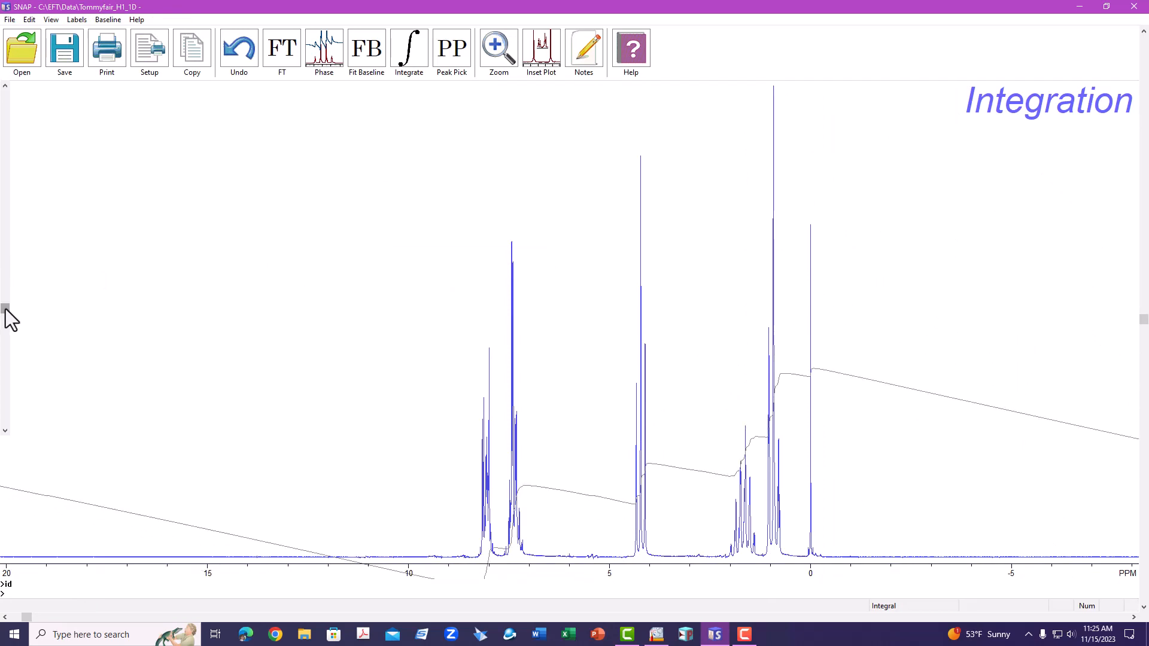
key("Return")
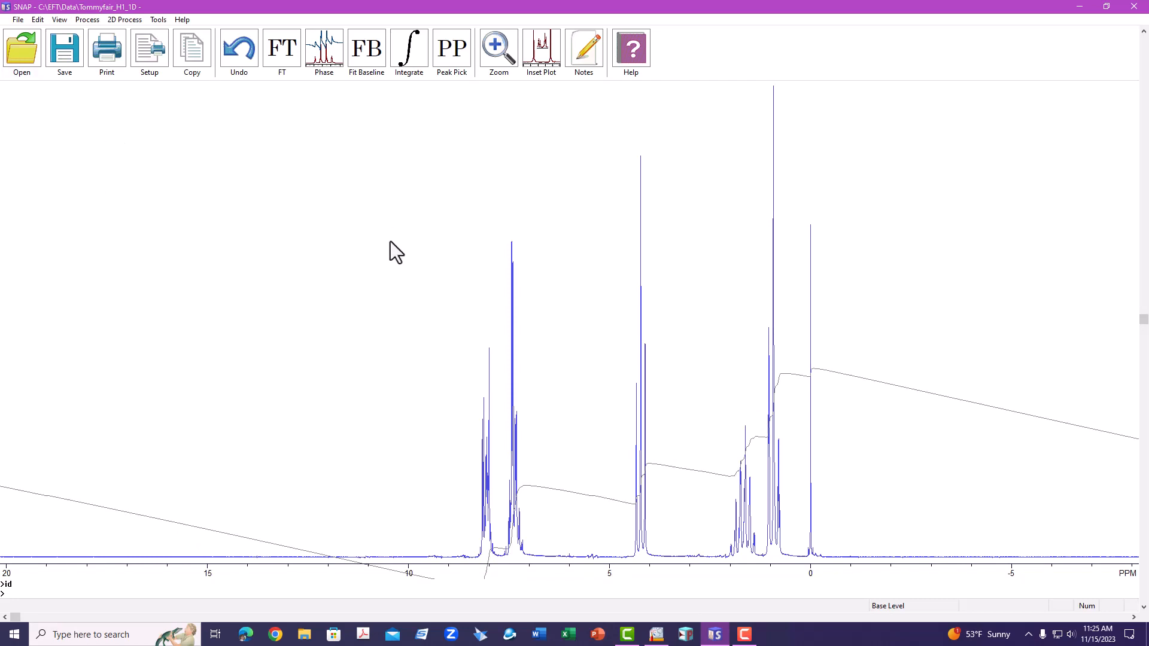
Step: Flatten the spectrum baseline with Fit Baseline
left_click(367, 55)
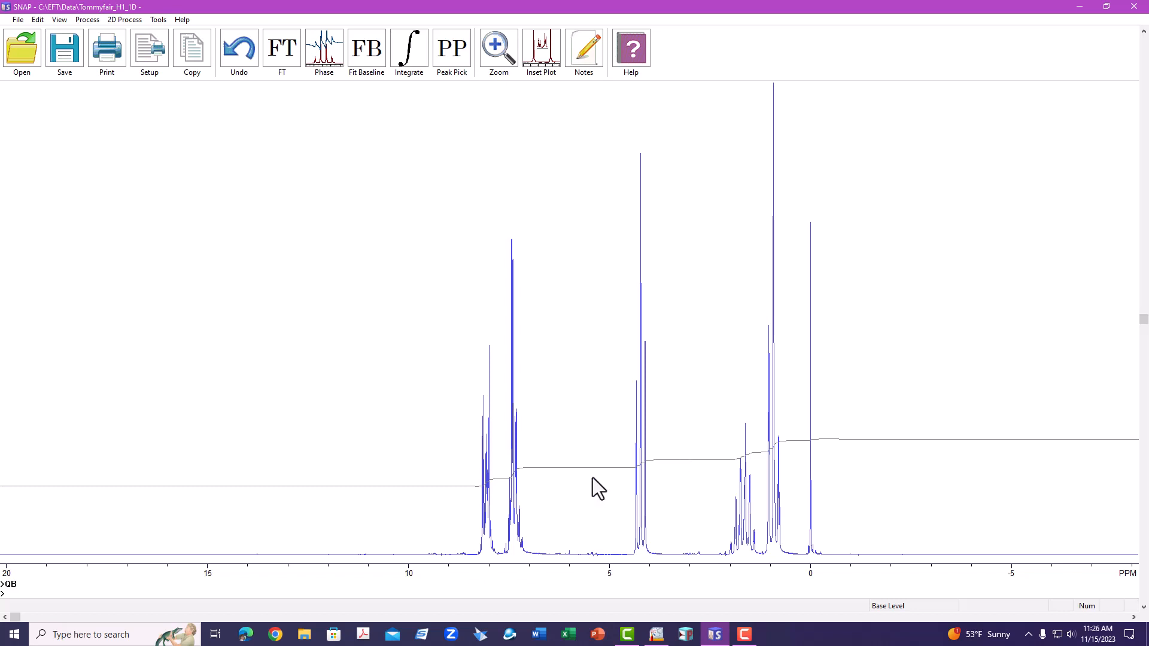
Step: Automatically integrate the peaks in the region from about 9 to -0.5 ppm
left_click(502, 50)
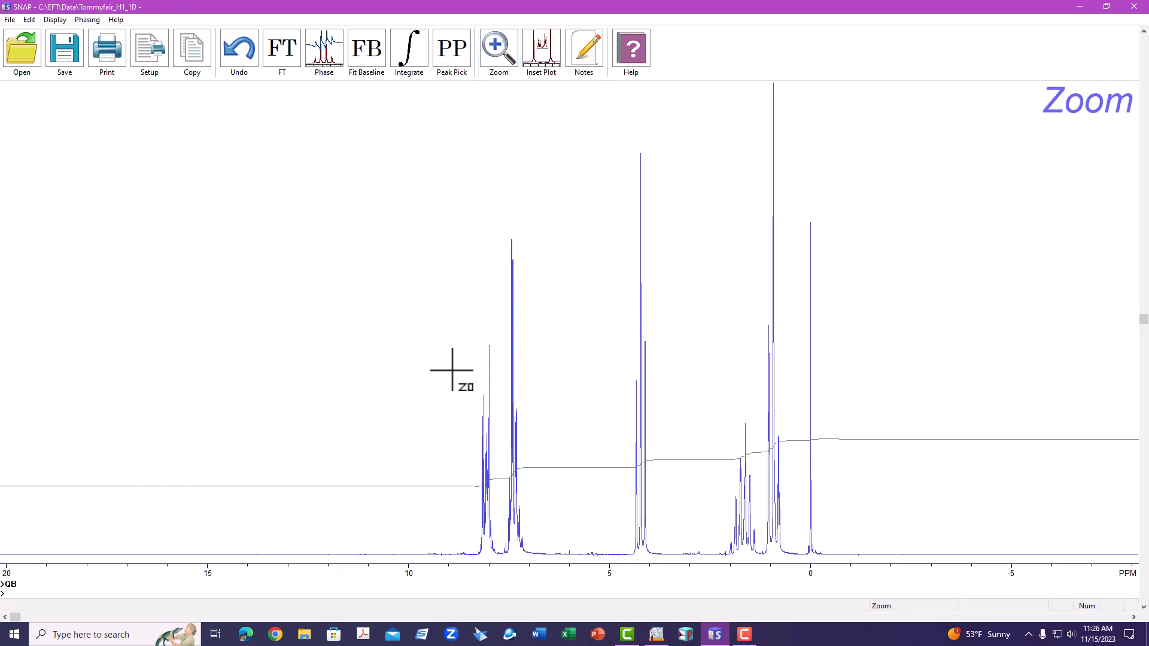
left_click_drag(427, 428, 850, 408)
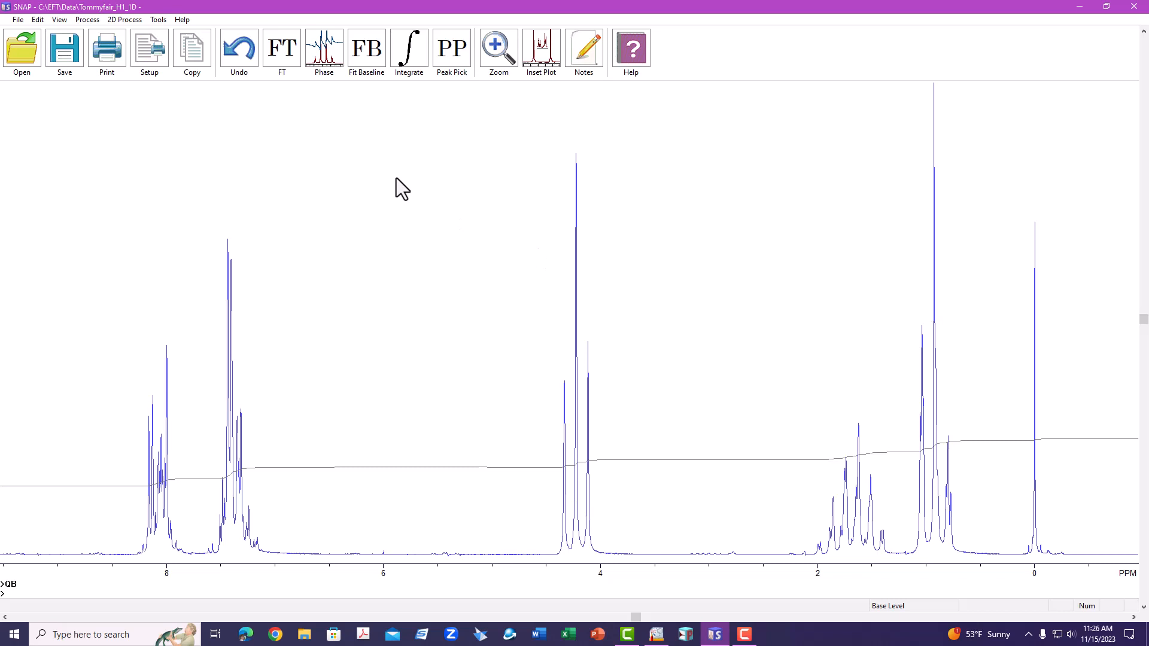
left_click(409, 57)
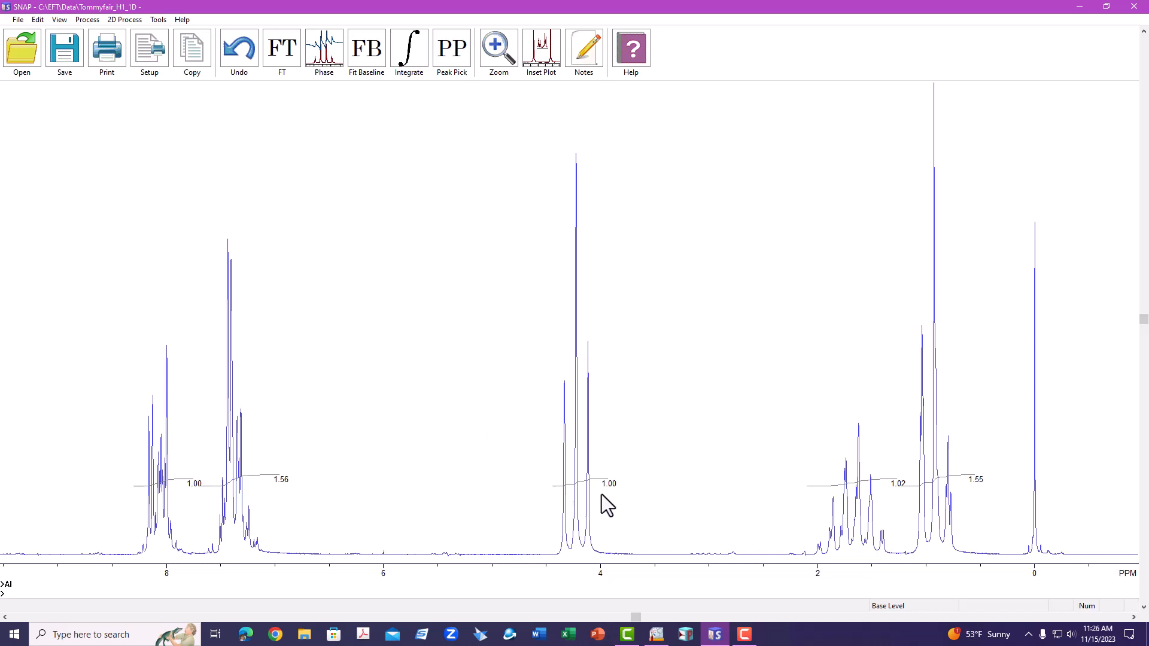
Step: Enter the integration subroutine
right_click(361, 217)
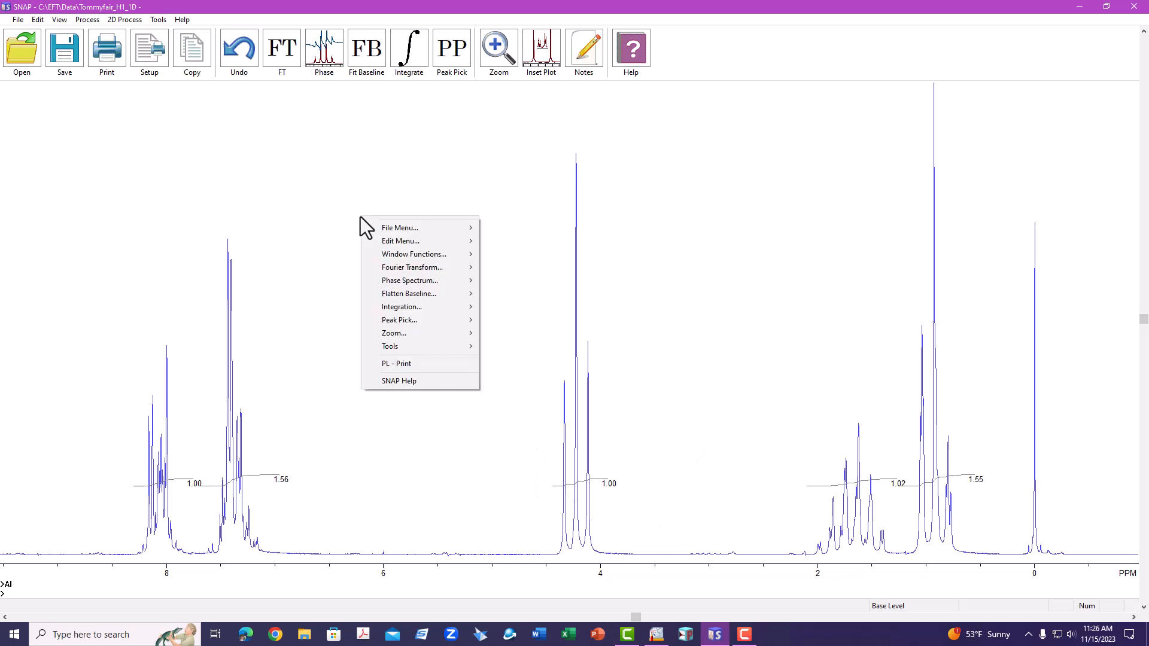
mouse_move(421, 307)
left_click(494, 309)
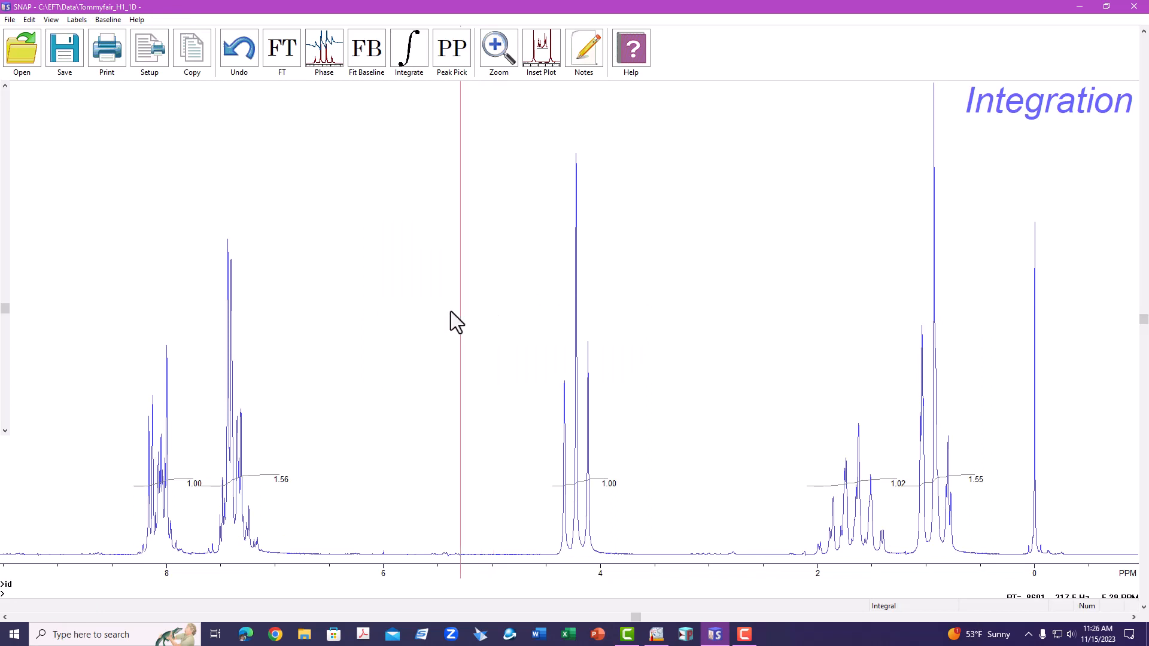
Step: Add an integral region between about 5.8 and 5.3 ppm and delete it
left_click(413, 320)
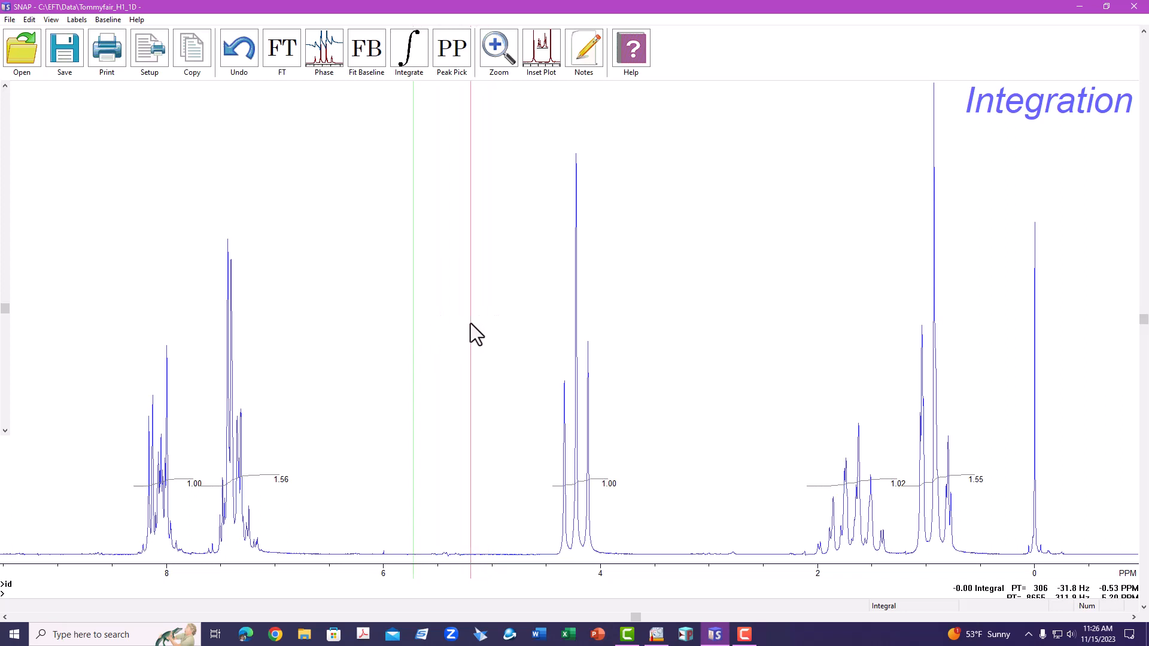
left_click(472, 324)
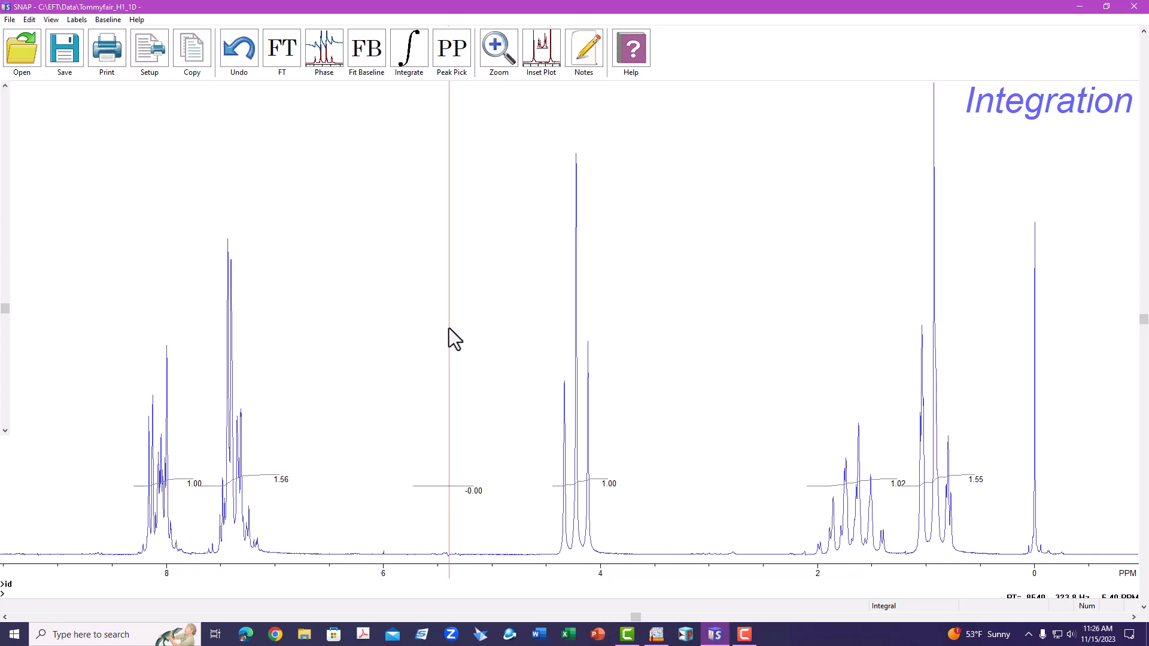
key("Delete")
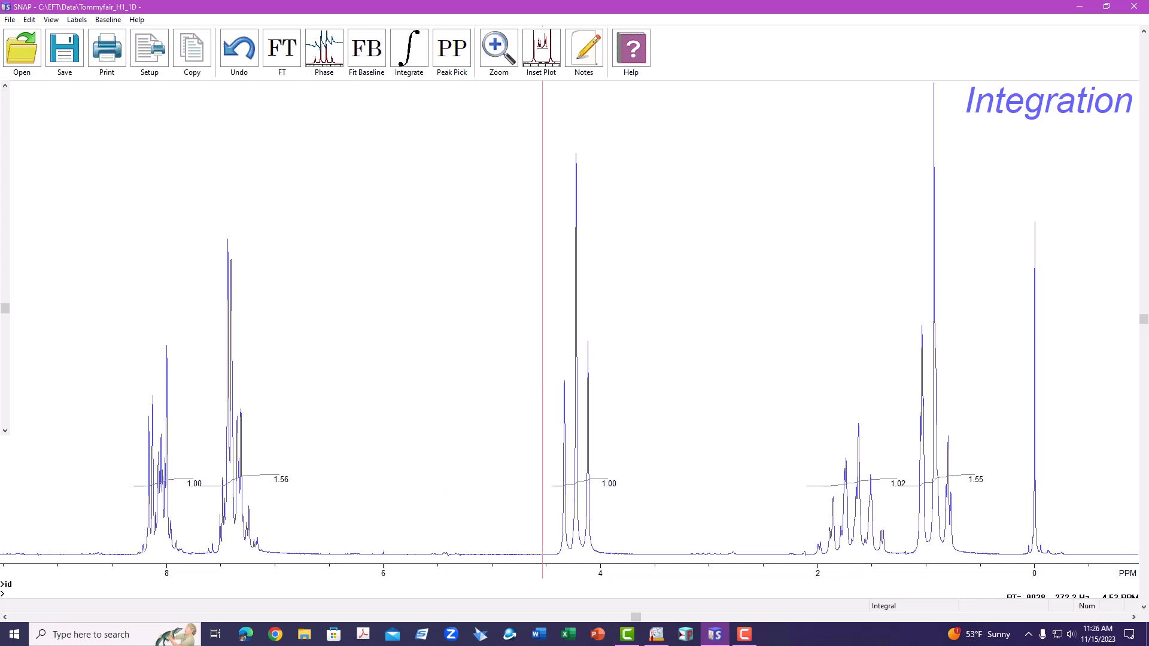
Step: Set the relative value of the integral near 4.2 ppm to 2
left_click(580, 362)
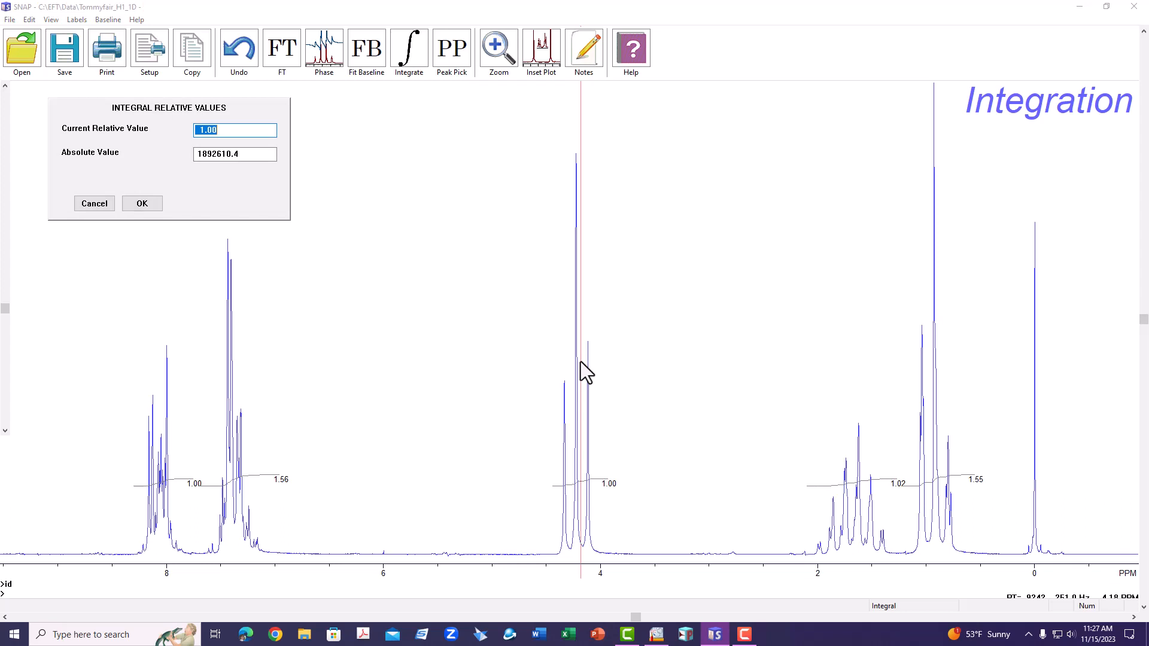
type("2")
left_click(142, 204)
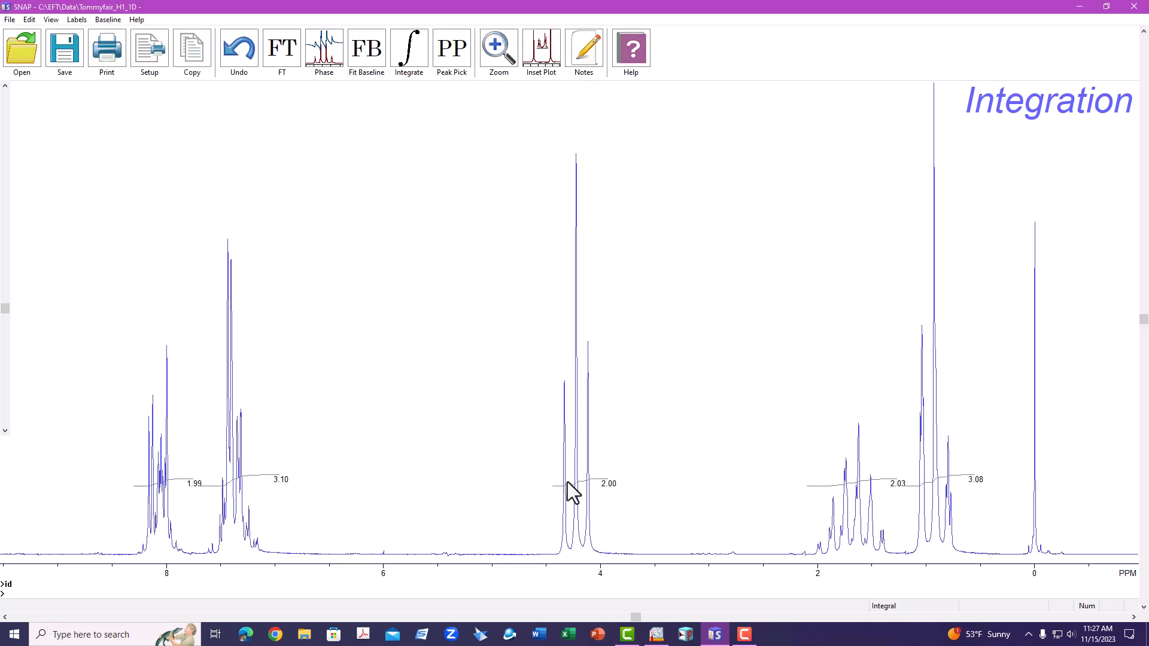
Step: Enlarge the integral curves' vertical scale and exit the integration subroutine
left_click_drag(5, 309, 10, 265)
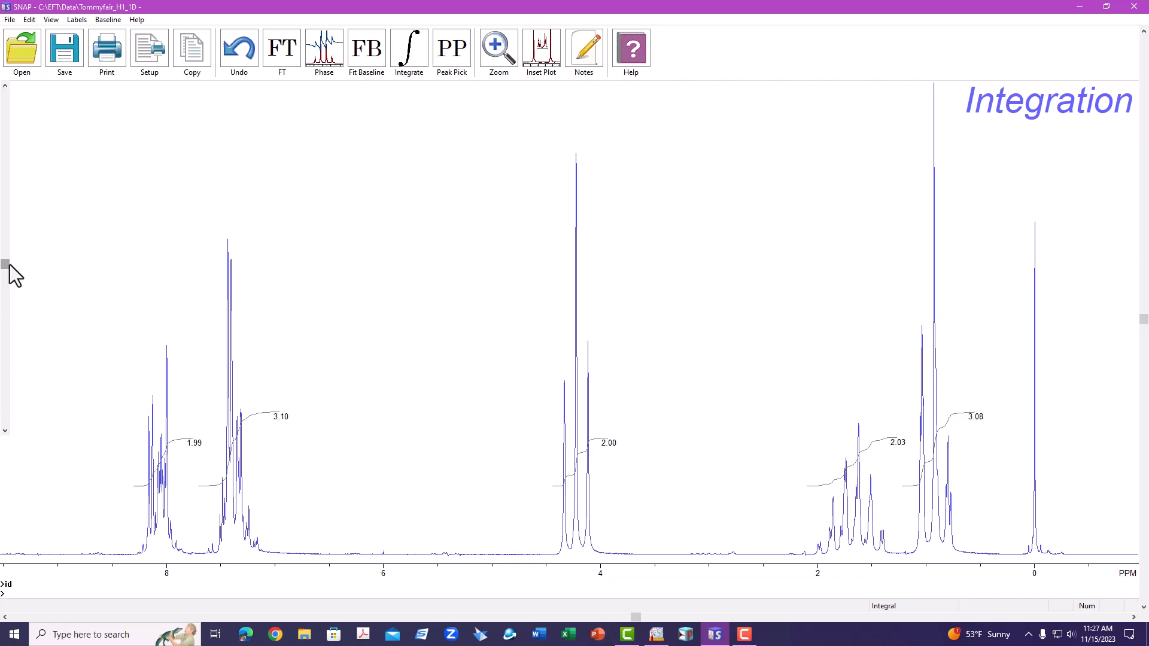
key("Escape")
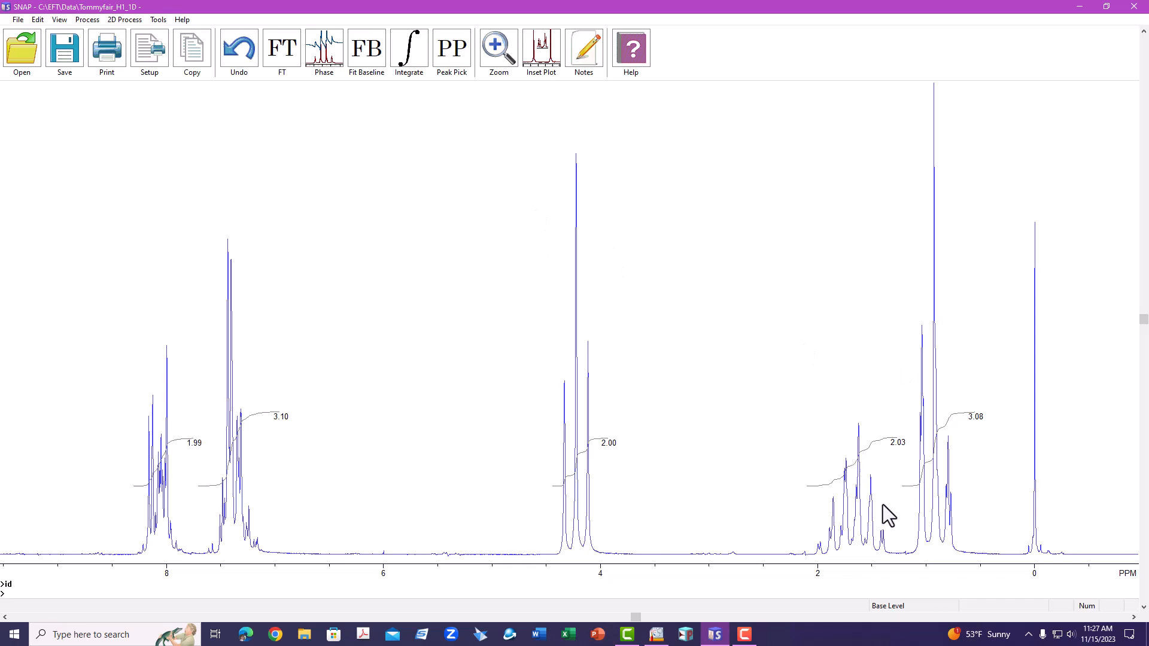
Step: Create an inset plot of the 1.4–2.0 ppm multiplet and place it above the upfield peaks
key("F9")
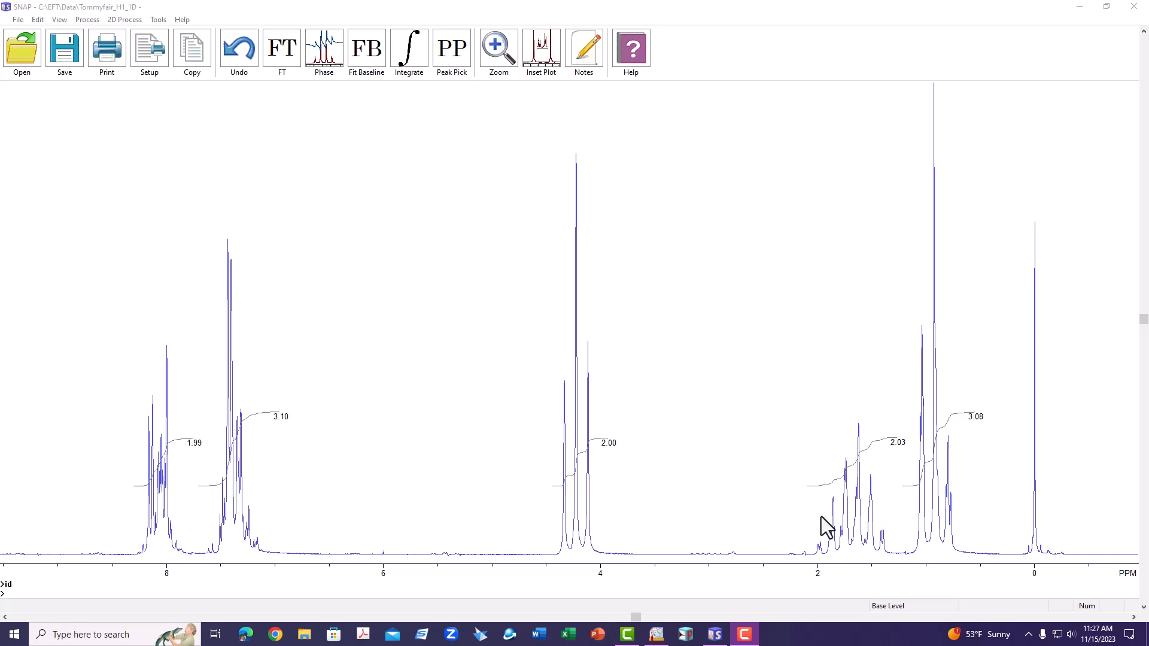
left_click(540, 53)
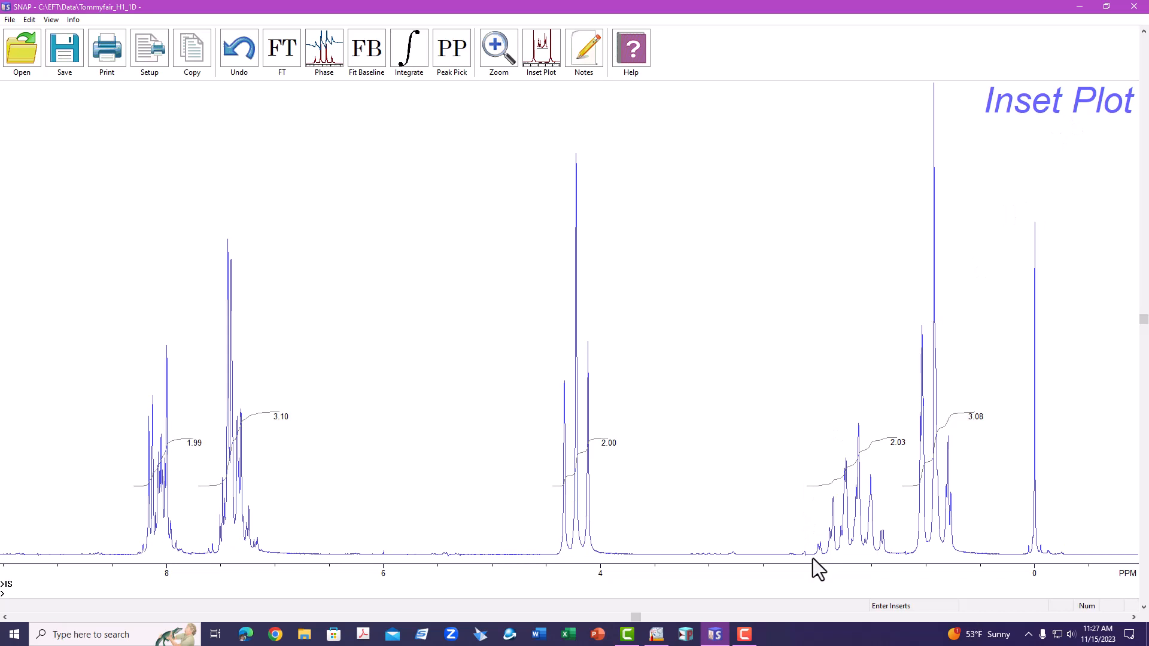
left_click_drag(813, 558, 890, 401)
left_click_drag(890, 401, 889, 401)
left_click_drag(904, 454, 760, 279)
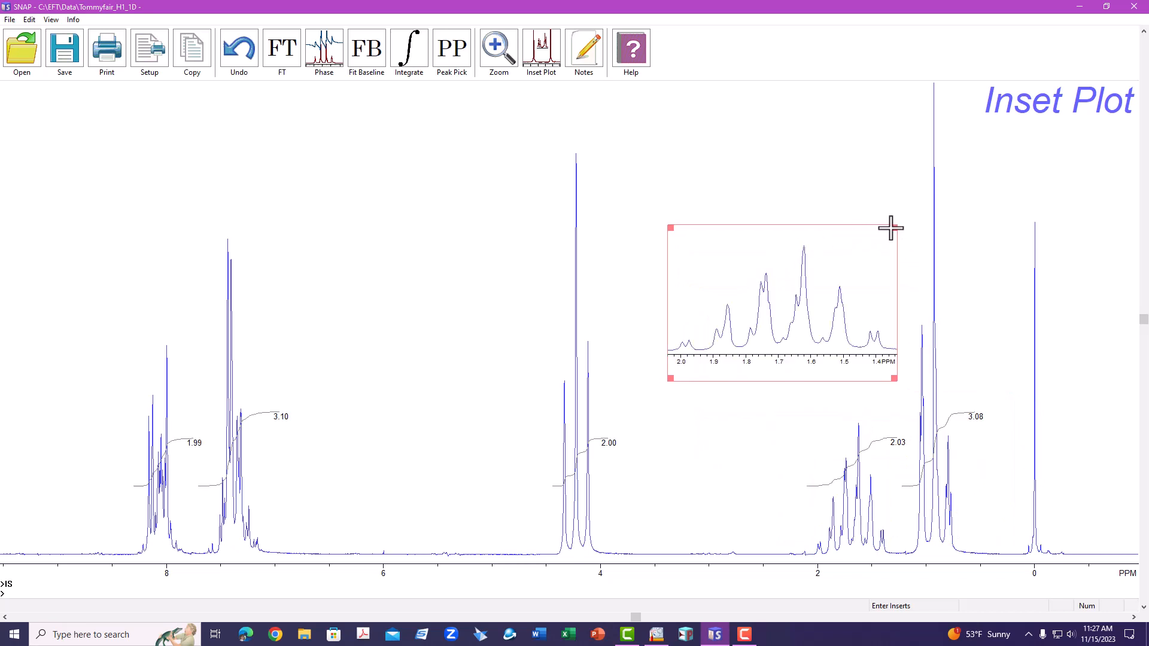
mouse_move(890, 228)
left_mouse_down()
mouse_move(905, 164)
mouse_move(869, 176)
left_mouse_up()
left_click_drag(838, 214, 861, 222)
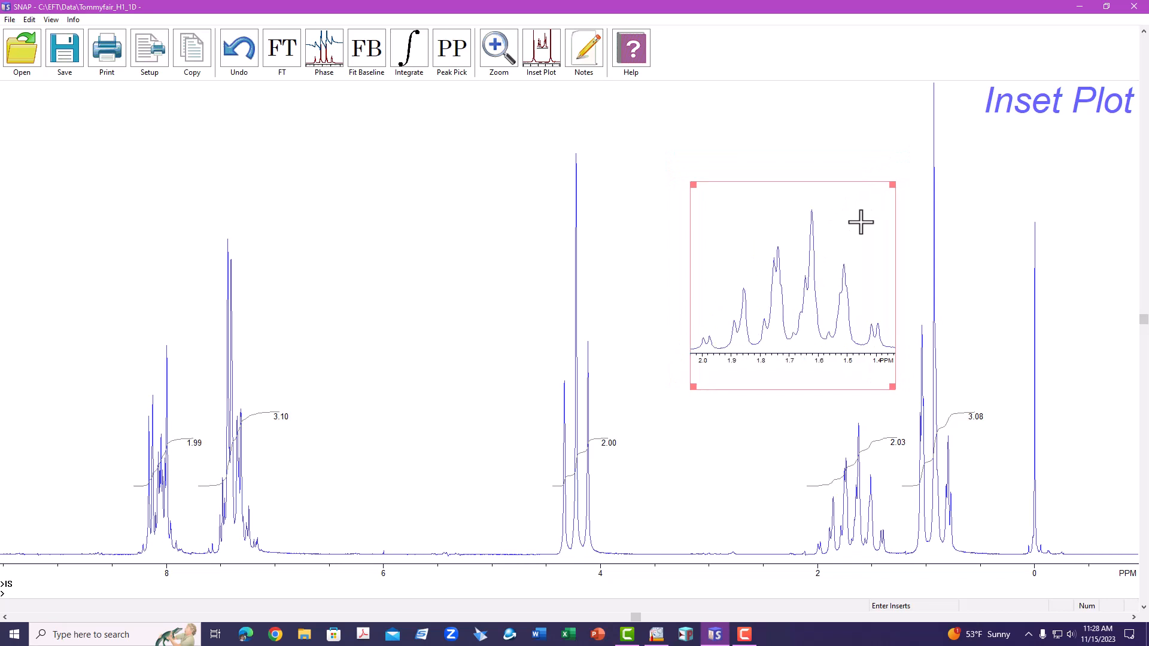
key("Return")
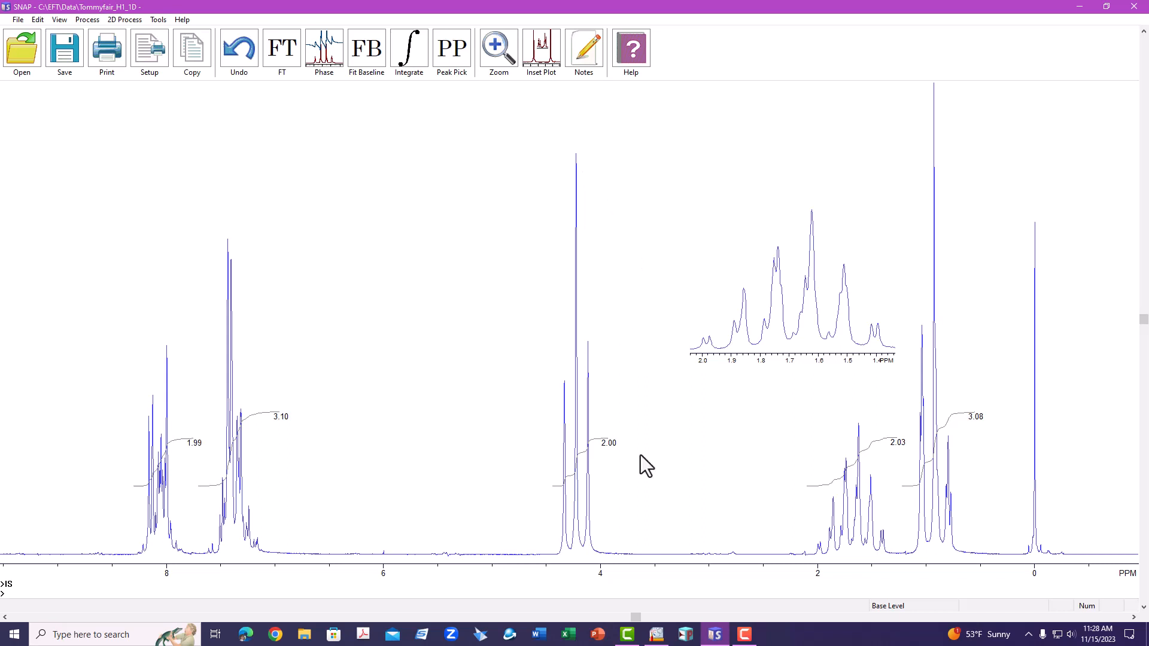
Step: Select the numbered propyl benzoate structure in ChemSketch and return to SNAP
left_click(657, 635)
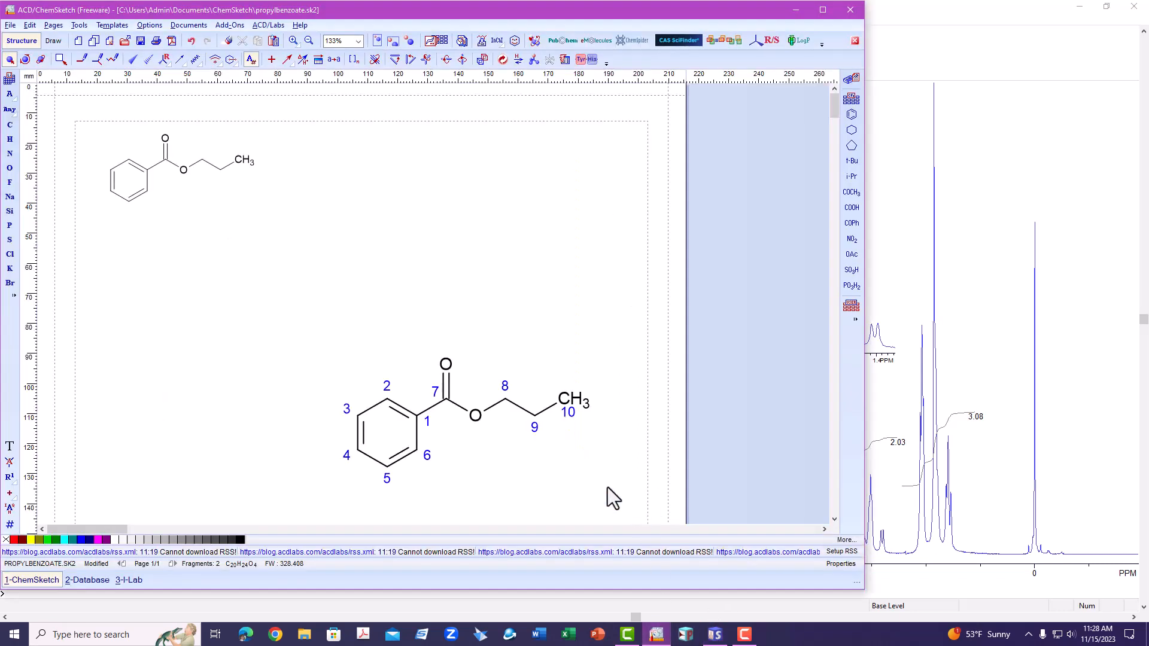
left_click(489, 447)
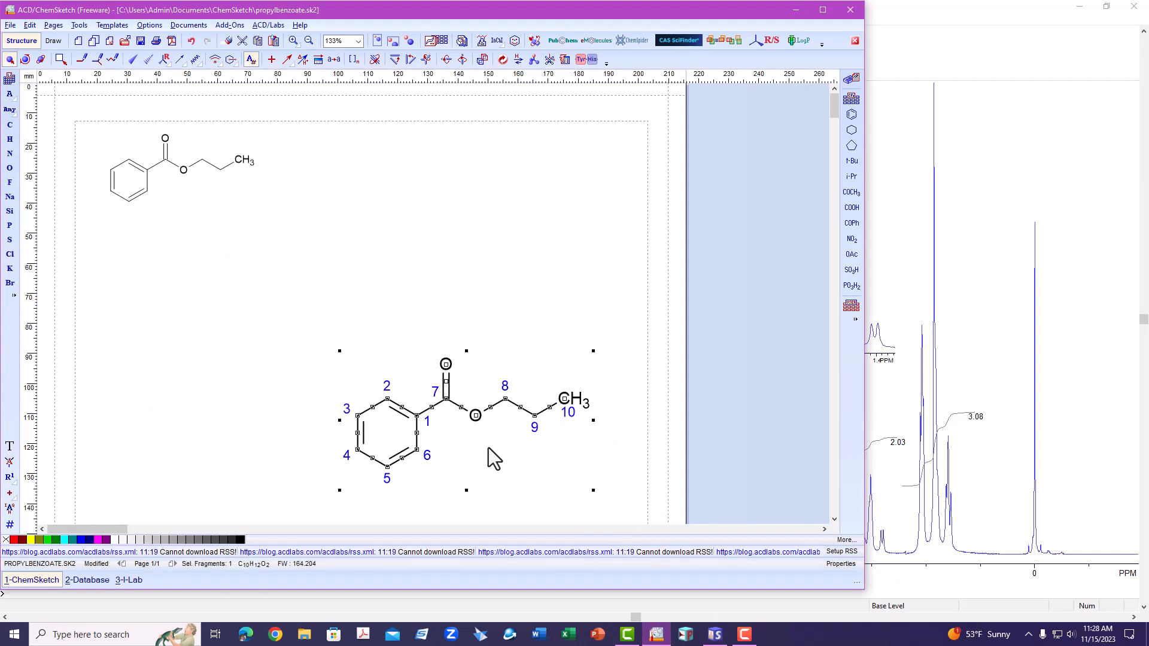
left_click(970, 414)
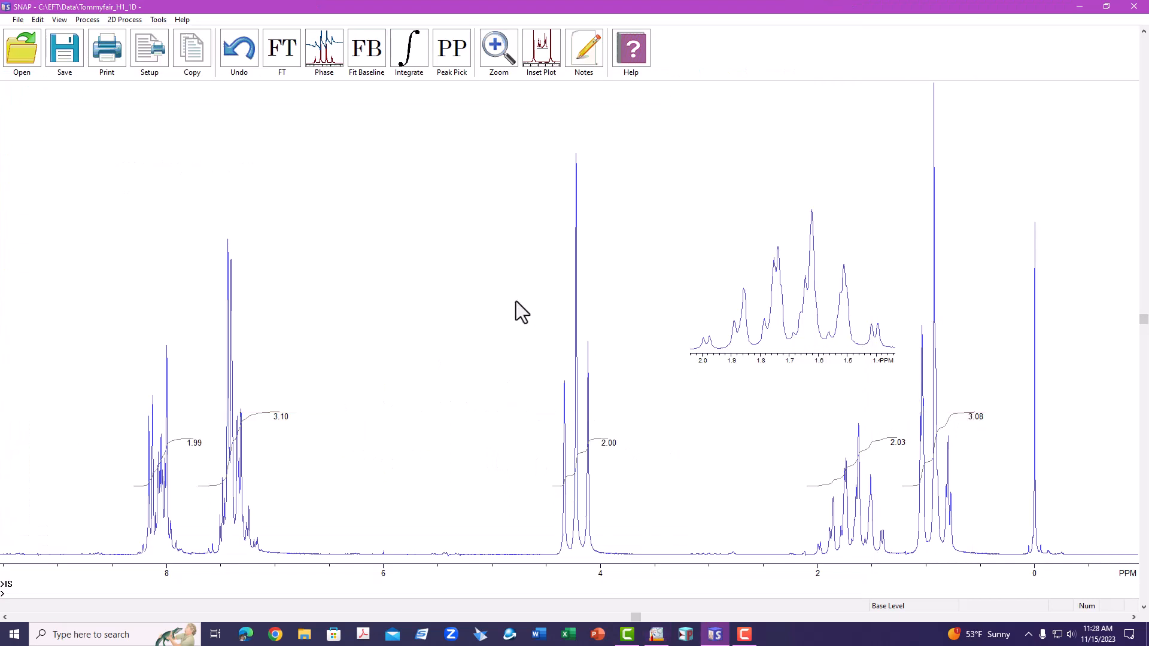
Step: Paste the structure as a meta object and shrink it into the upper-left corner of the spectrum
right_click(406, 195)
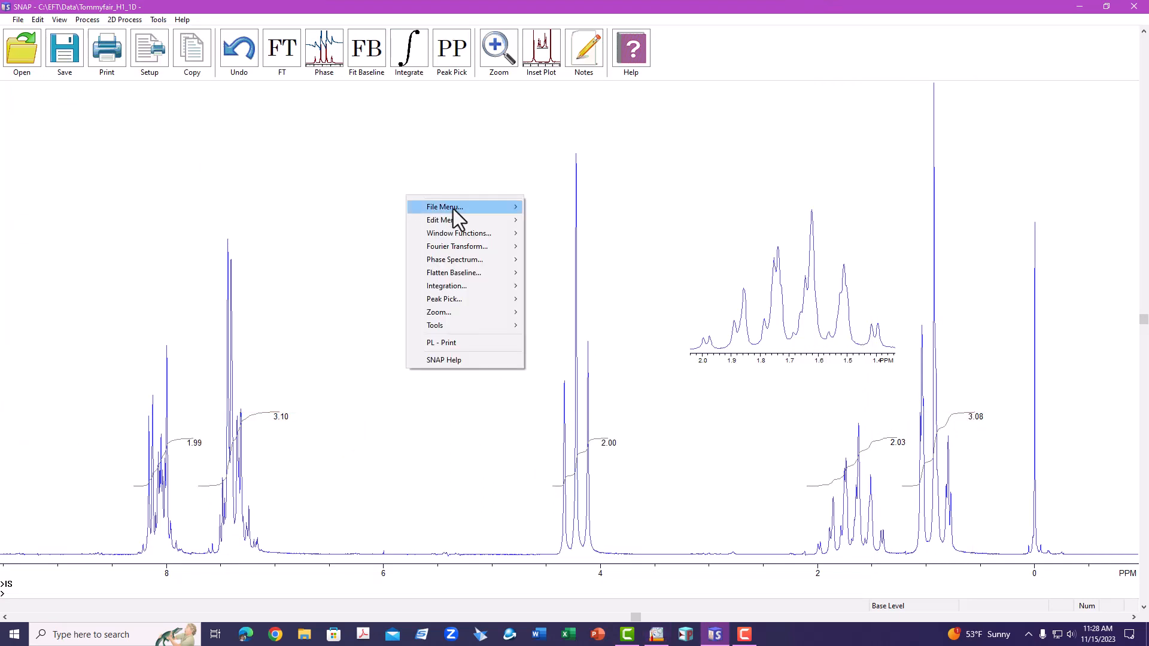
mouse_move(472, 325)
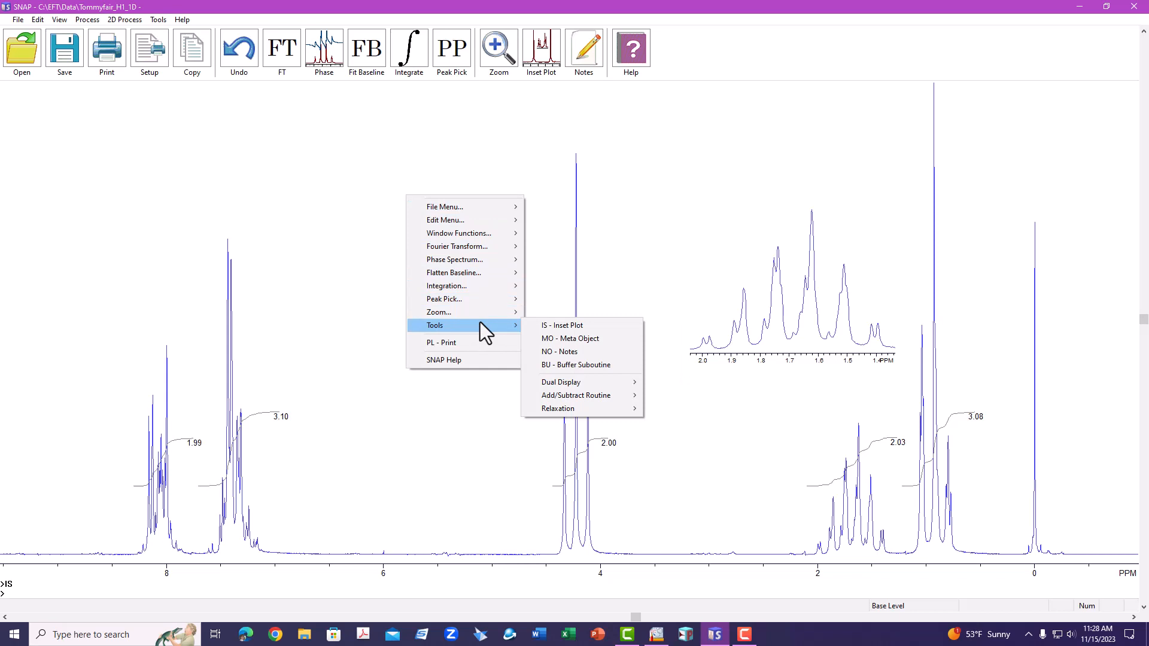
mouse_move(481, 207)
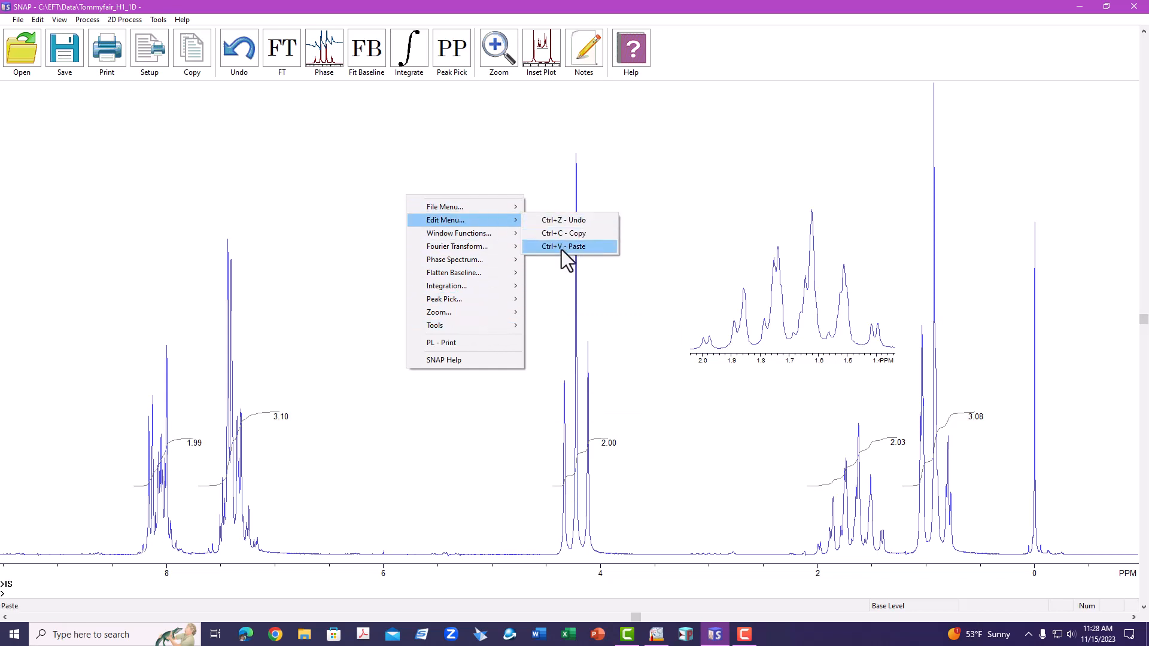
left_click(562, 247)
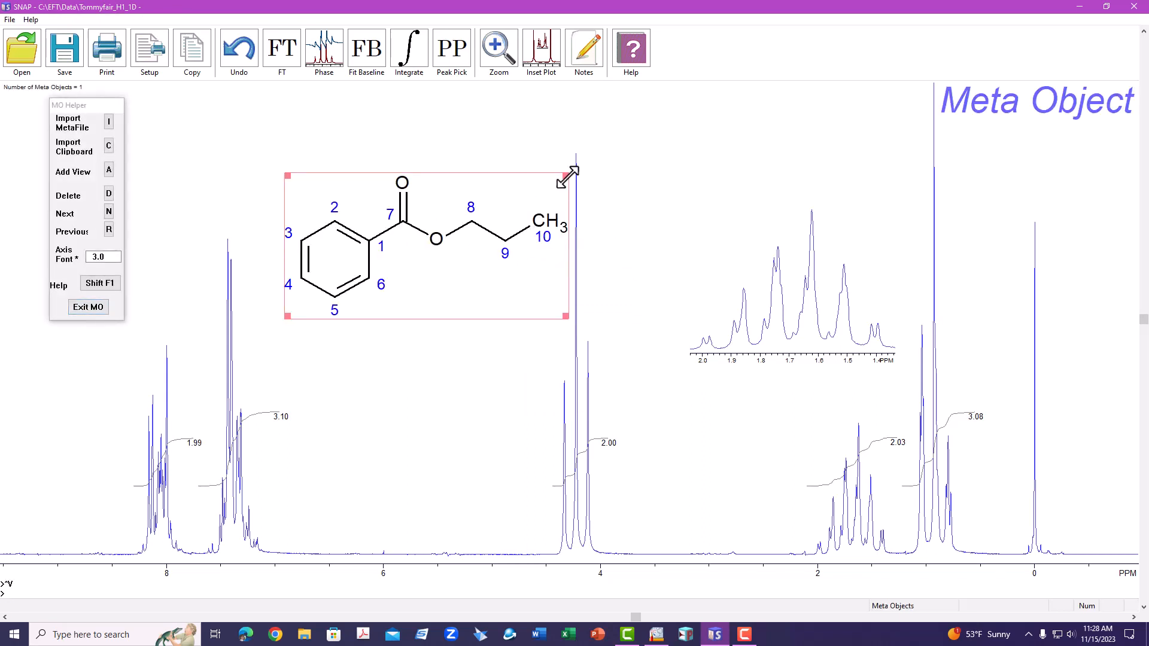
left_click_drag(566, 176, 207, 152)
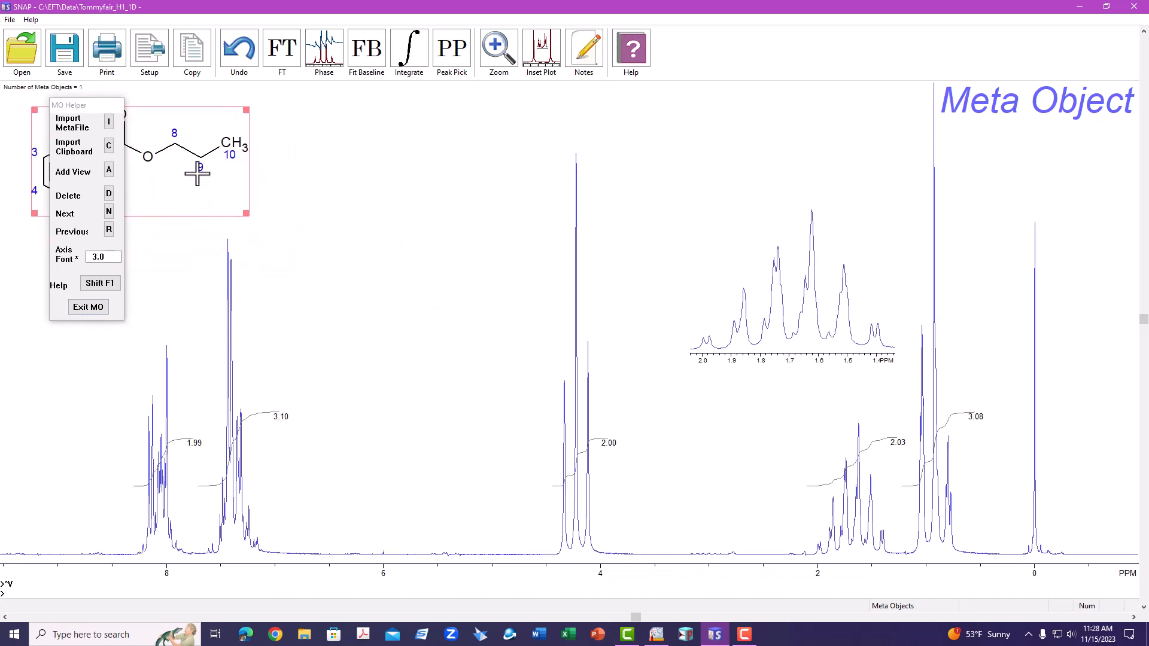
left_click(88, 307)
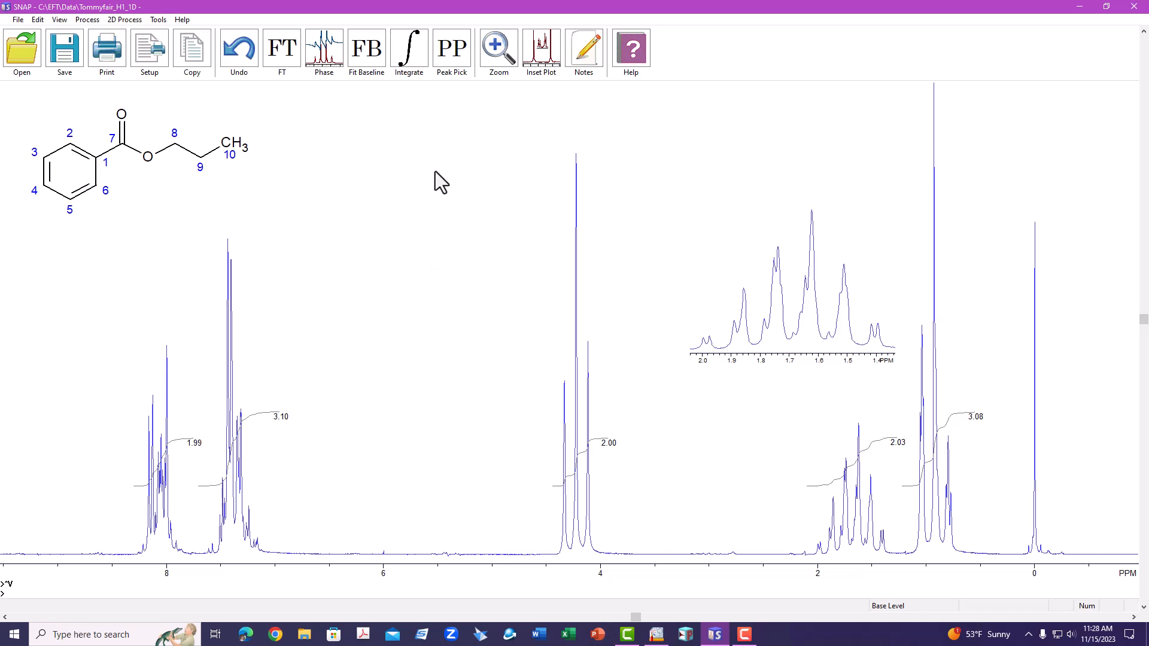
Step: Pick the peaks of the spectrum
left_click(452, 49)
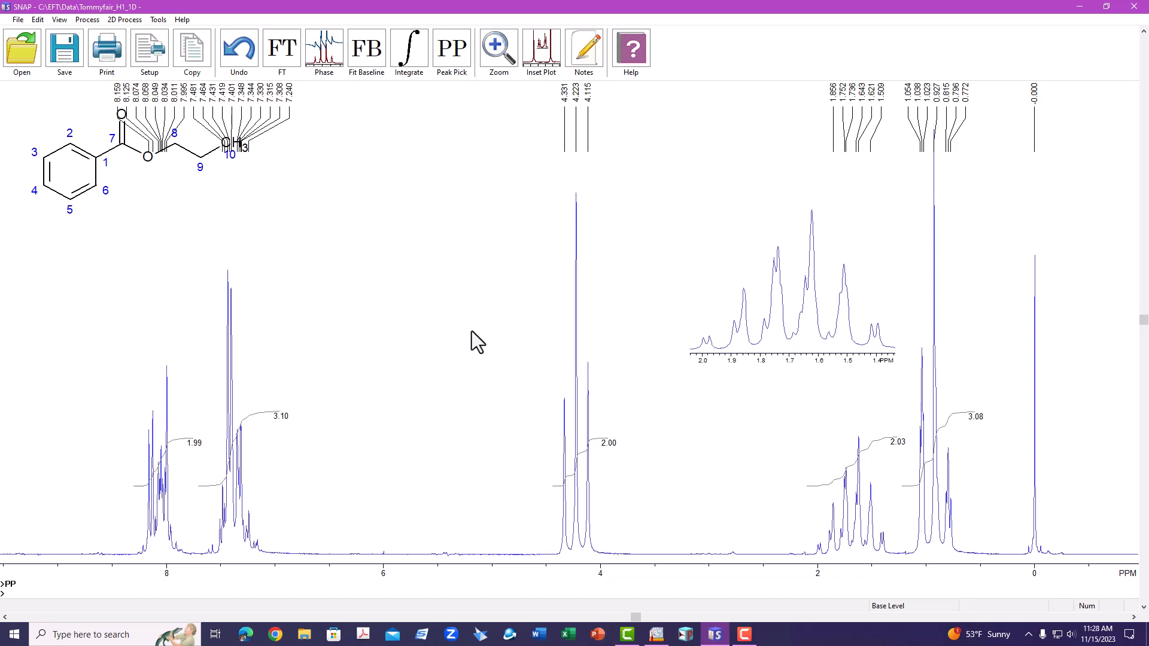
Step: Open the peak pick subroutine and clear all the automatically picked peak labels
right_click(364, 243)
mouse_move(419, 345)
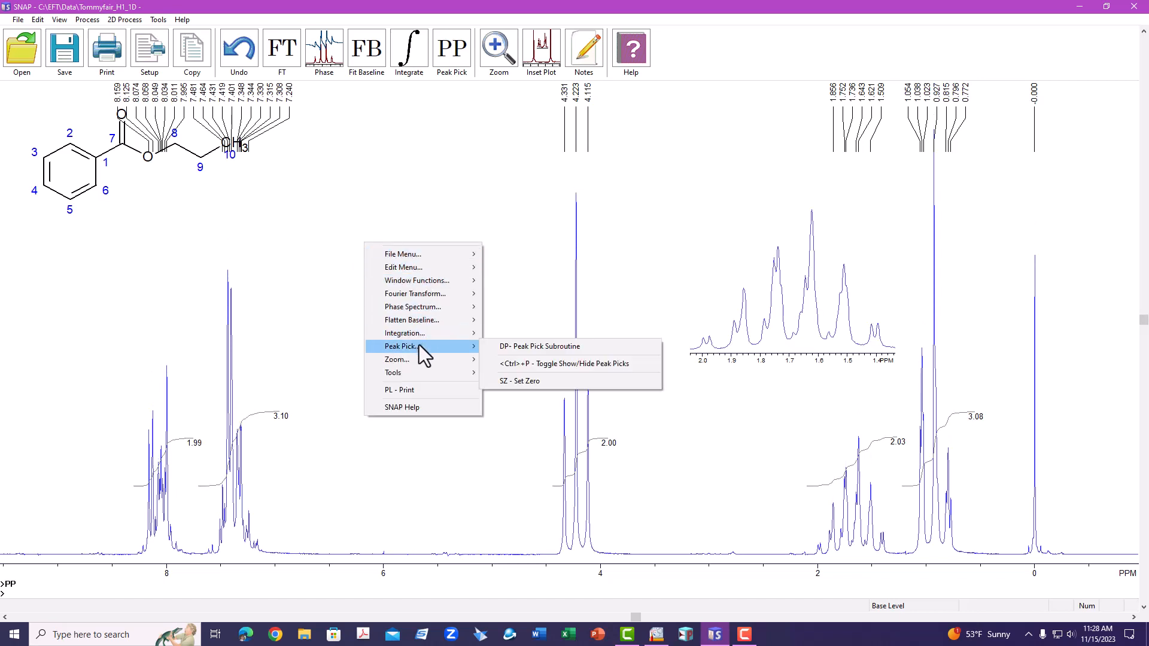
left_click(531, 343)
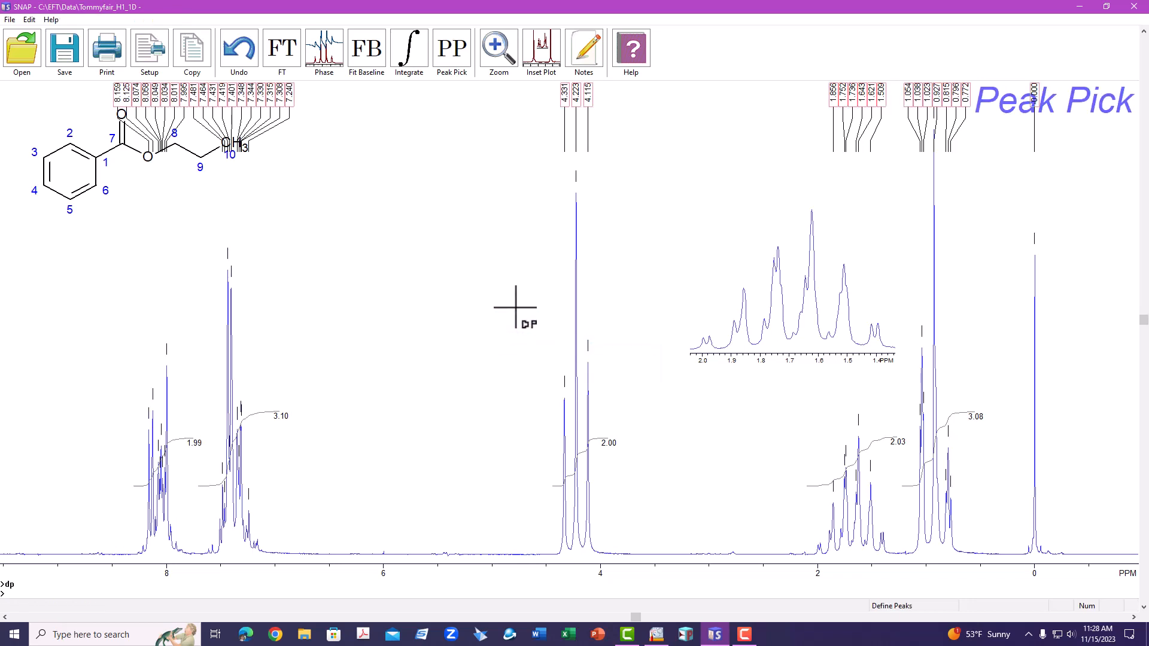
left_click(29, 20)
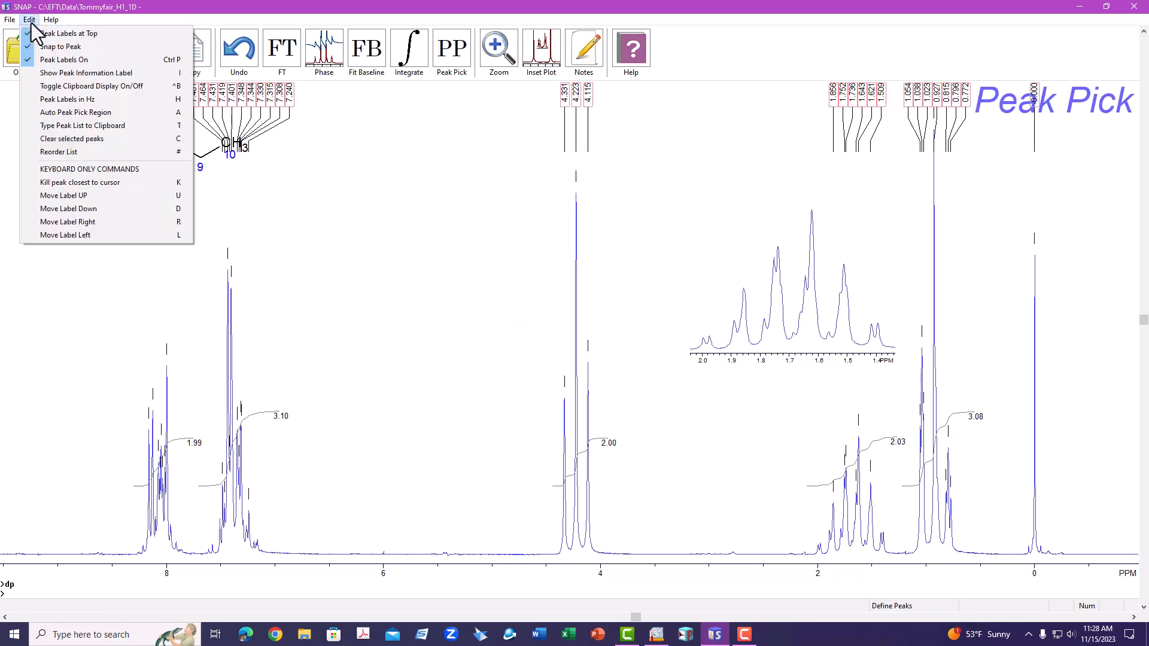
left_click(76, 139)
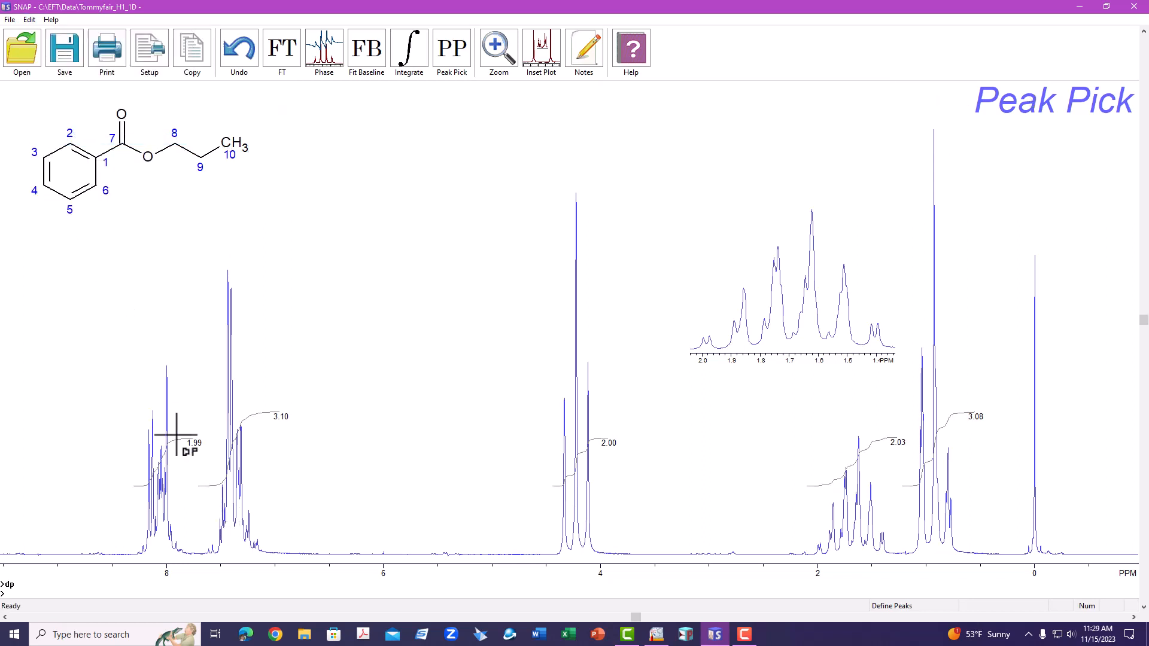
Step: Manually pick the individual peaks of the aromatic signals and the 4.3–4.1 ppm triplet
left_click(167, 390)
left_click(153, 417)
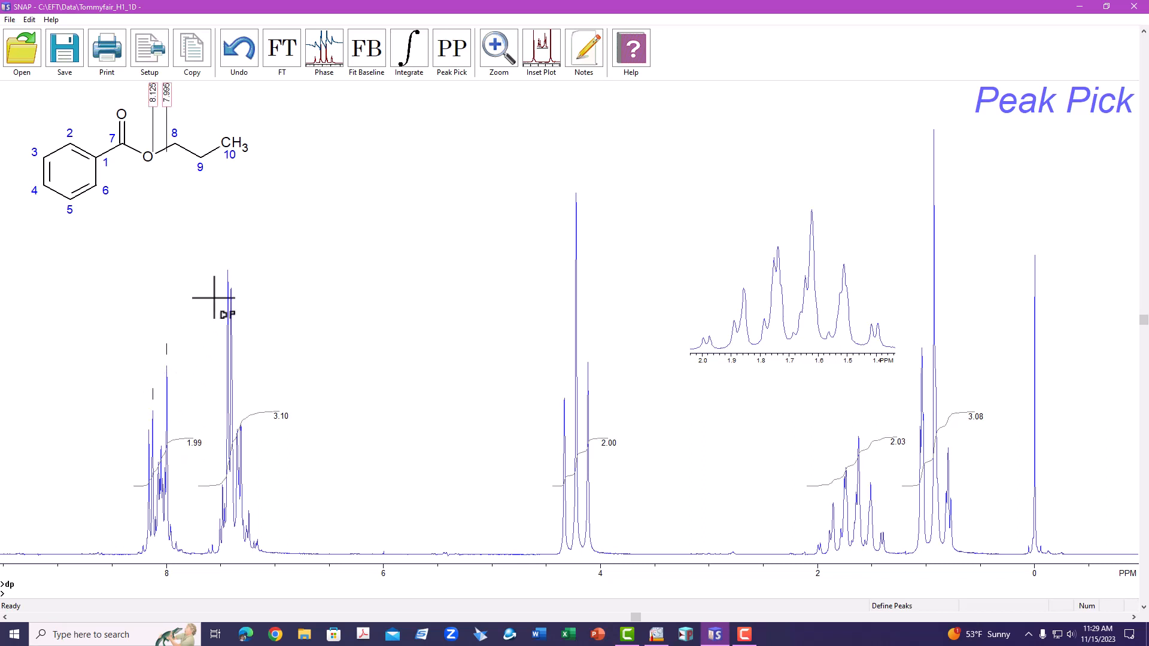
left_click(228, 293)
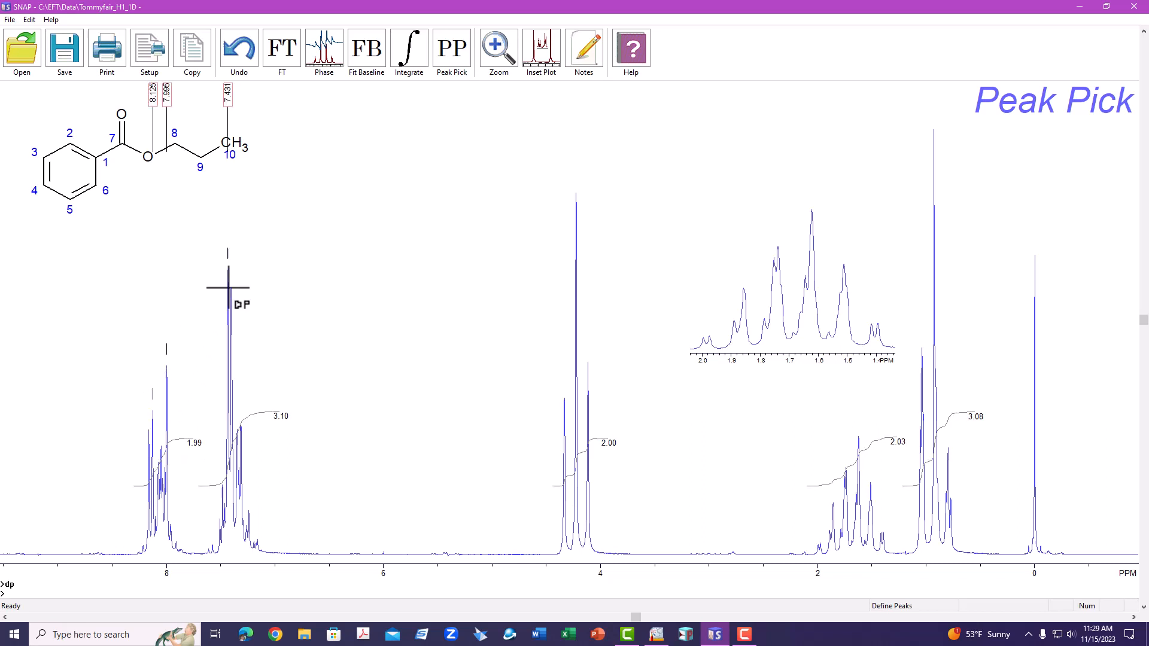
left_click(232, 327)
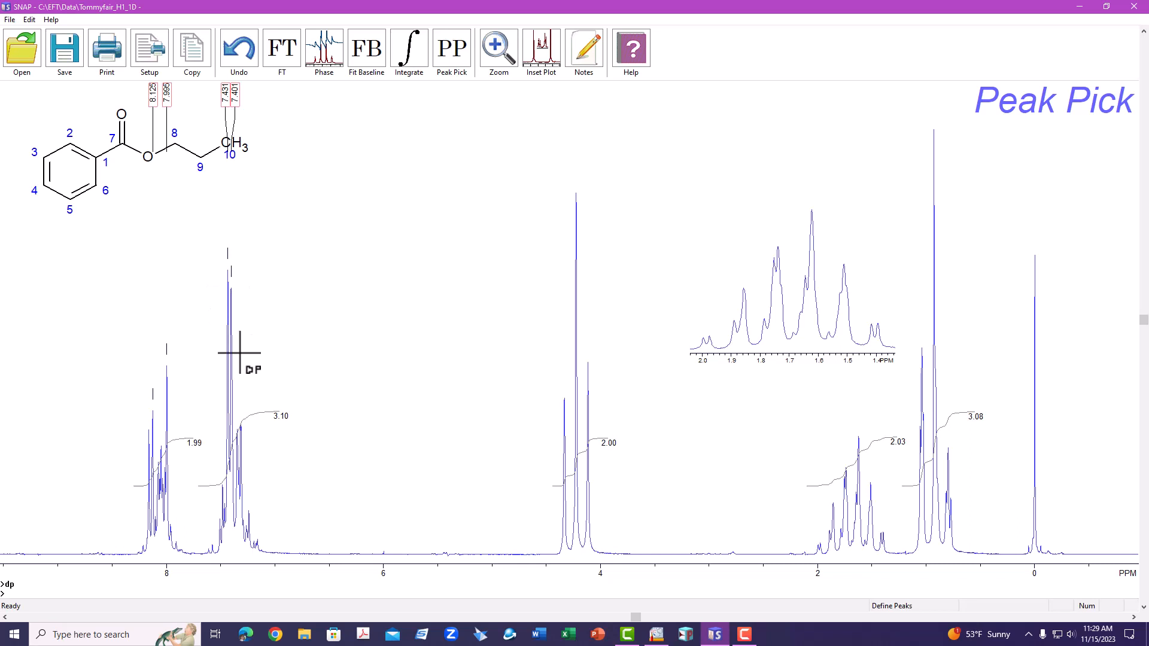
left_click(242, 429)
left_click(564, 441)
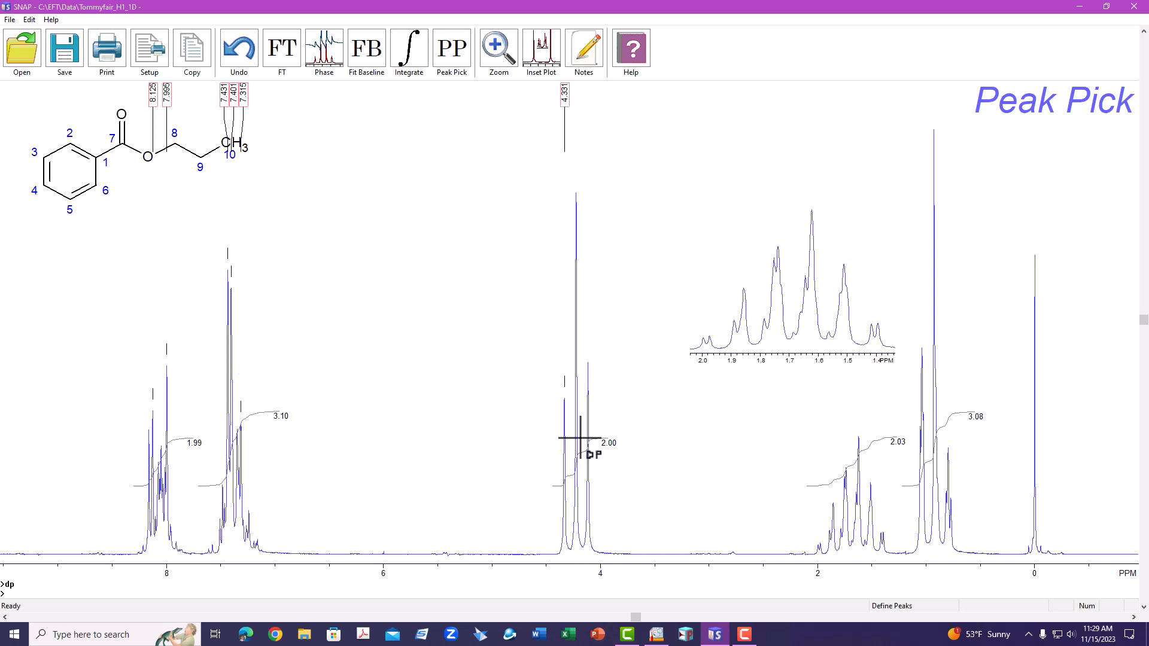
left_click(579, 438)
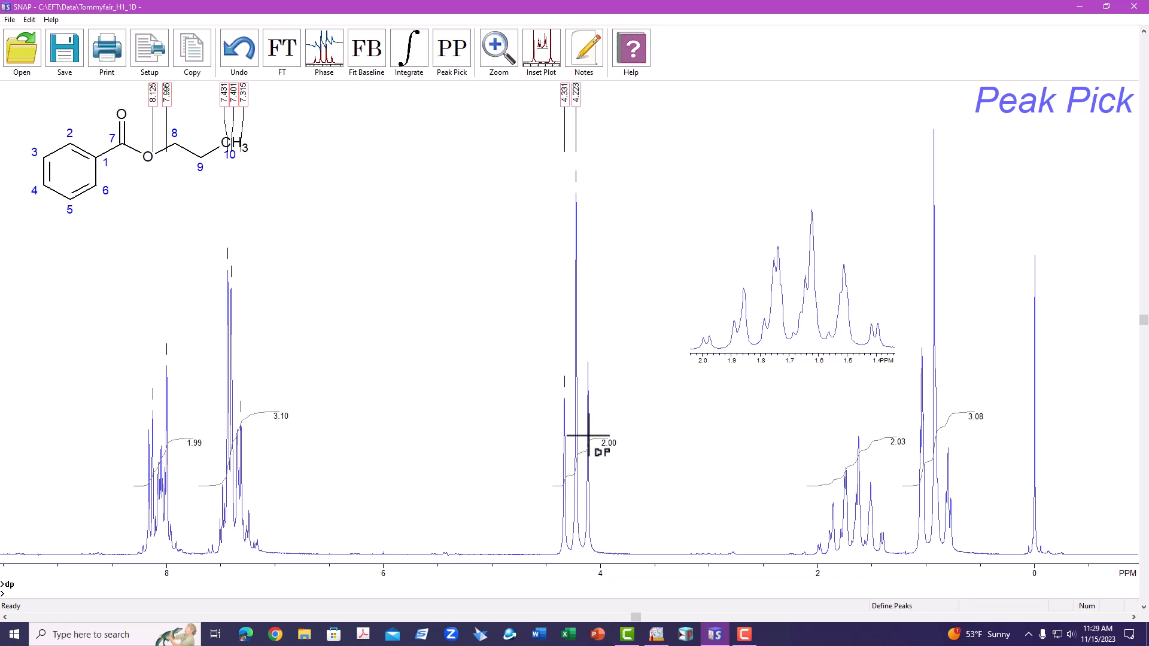
left_click(588, 436)
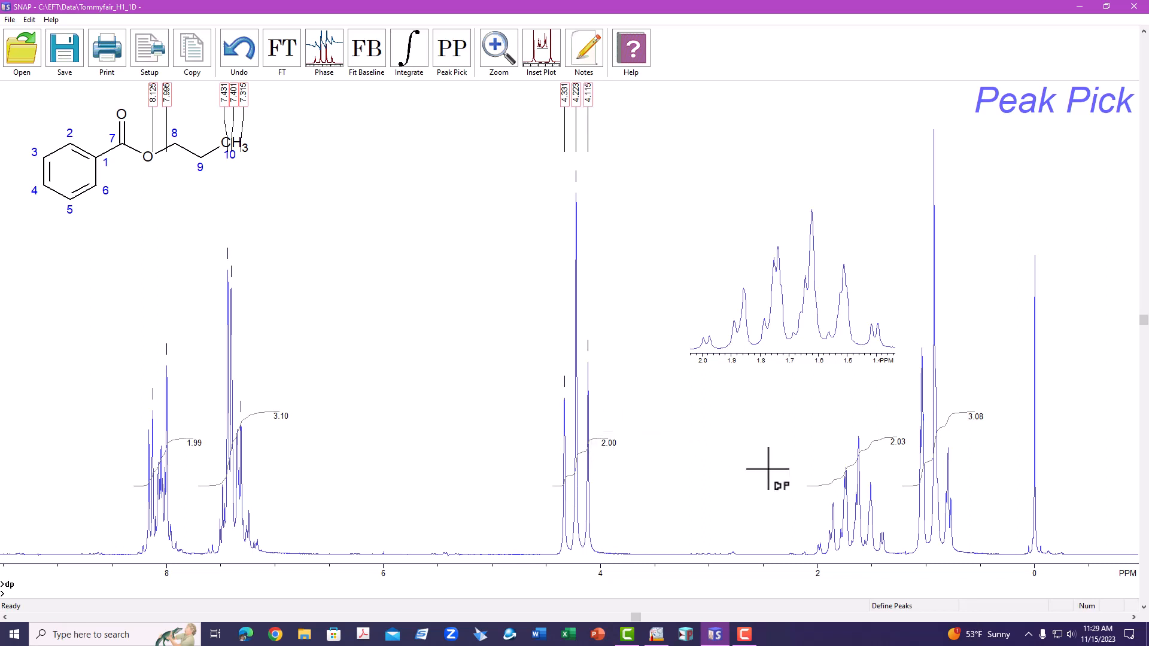
Step: Manually pick the peaks of the 2.0–1.5 ppm multiplet and the 1.0–0.8 ppm triplet, then finish peak picking
left_click(833, 519)
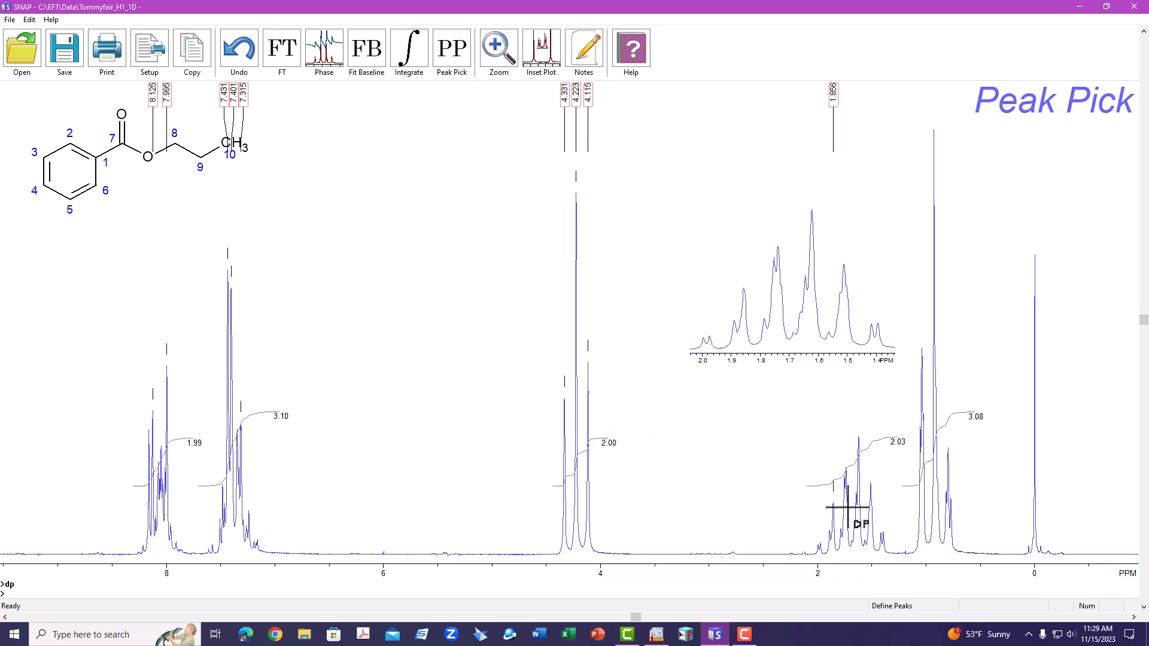
left_click(846, 500)
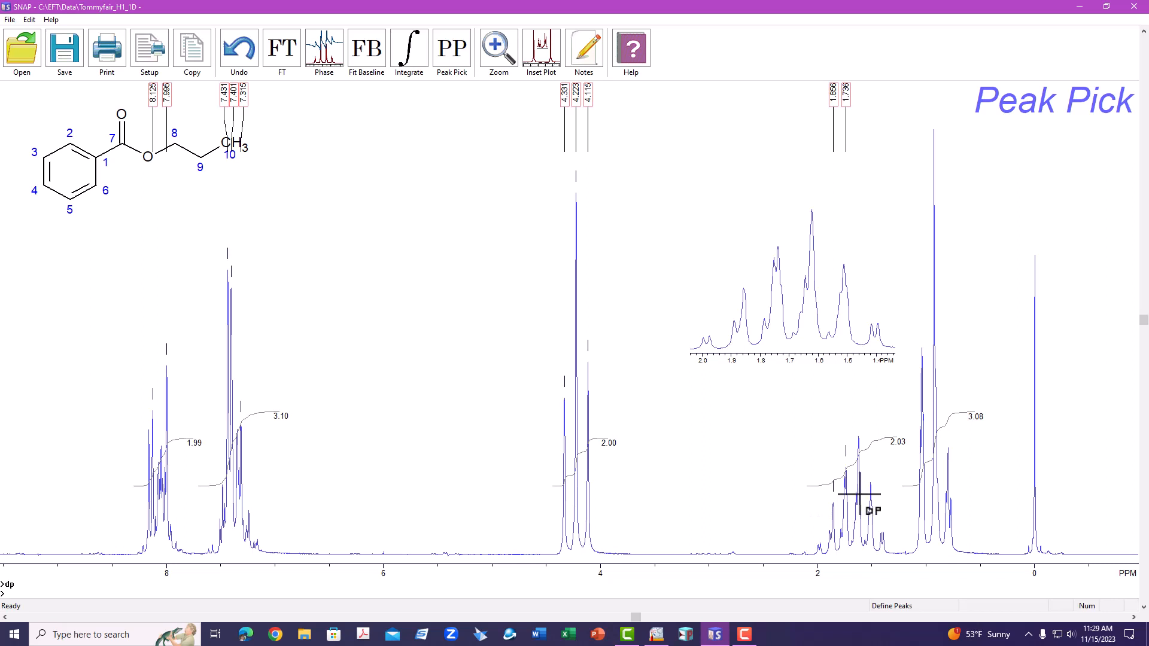
left_click(859, 496)
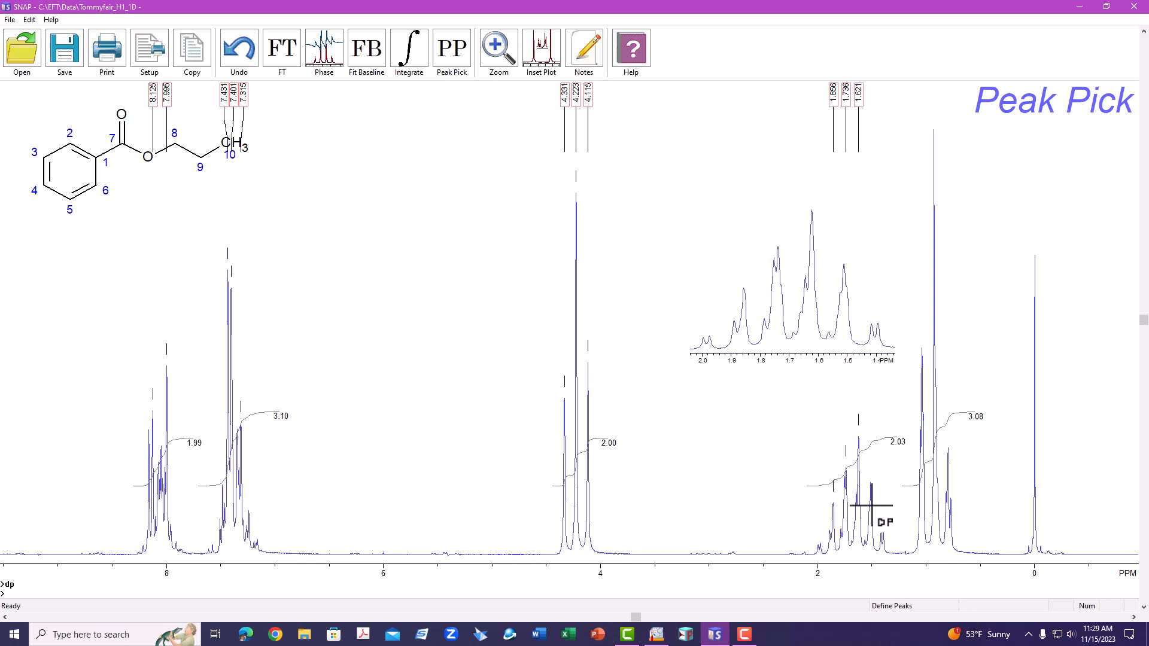
left_click(871, 505)
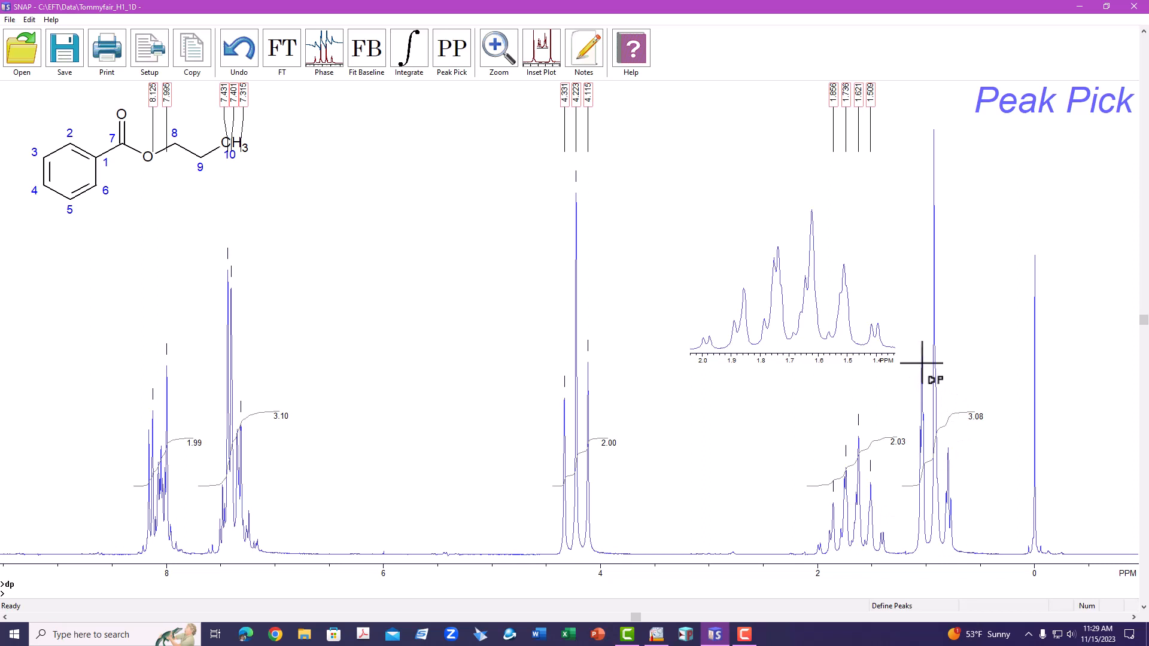
left_click(921, 362)
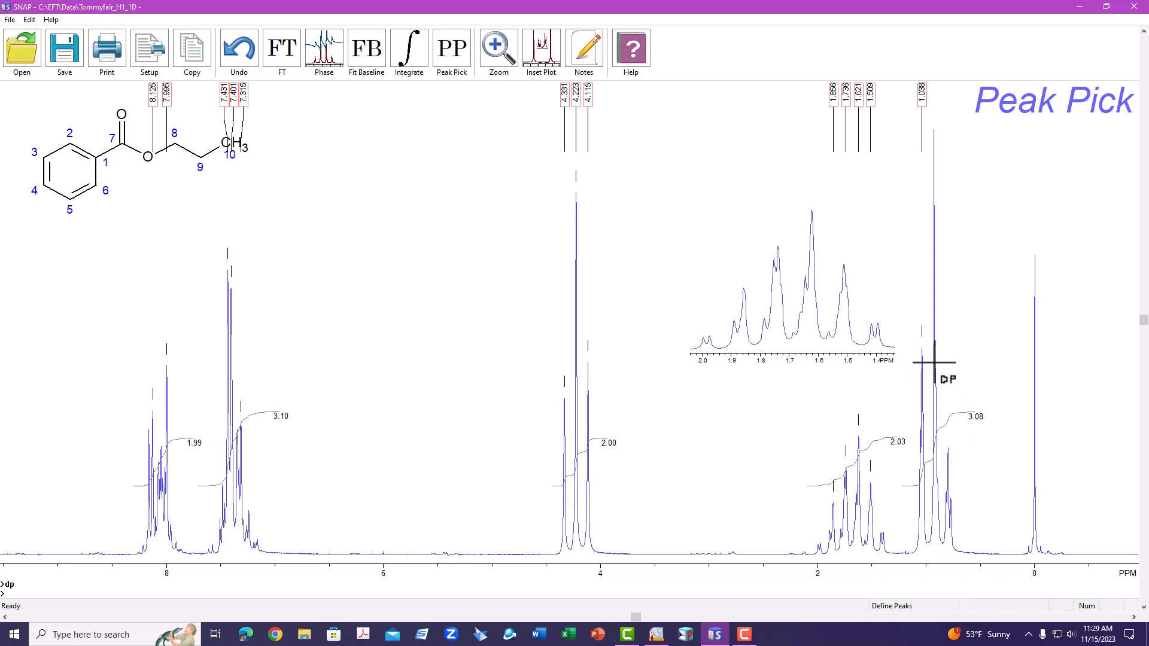
left_click(934, 362)
left_click(948, 461)
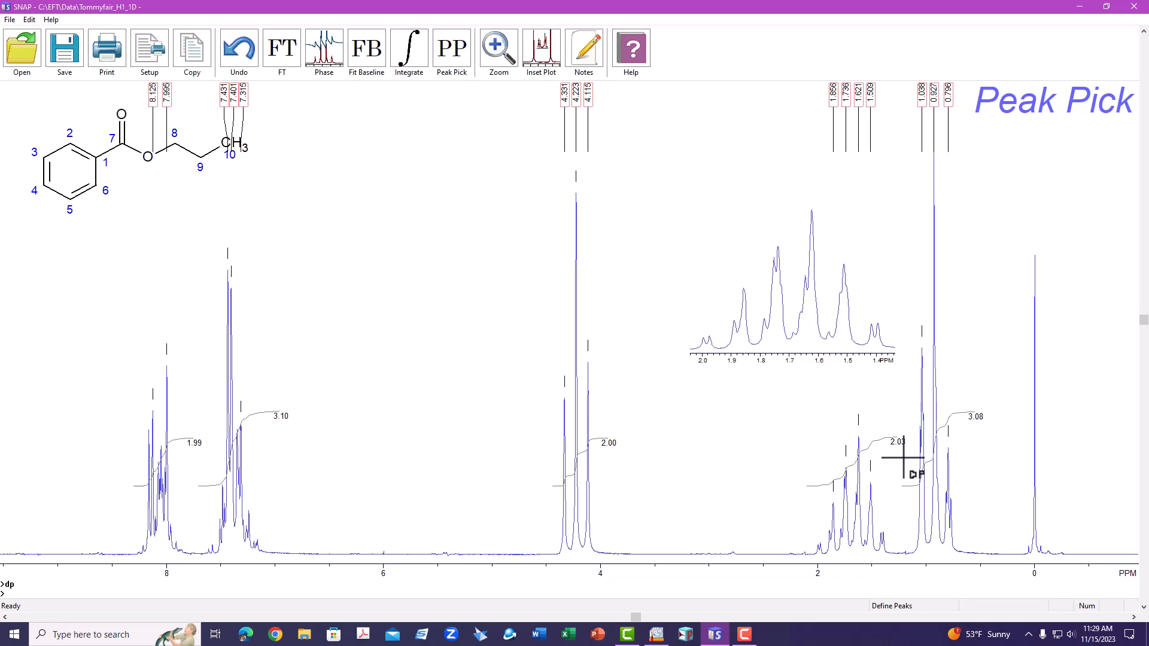
scroll(721, 439, "down", 4)
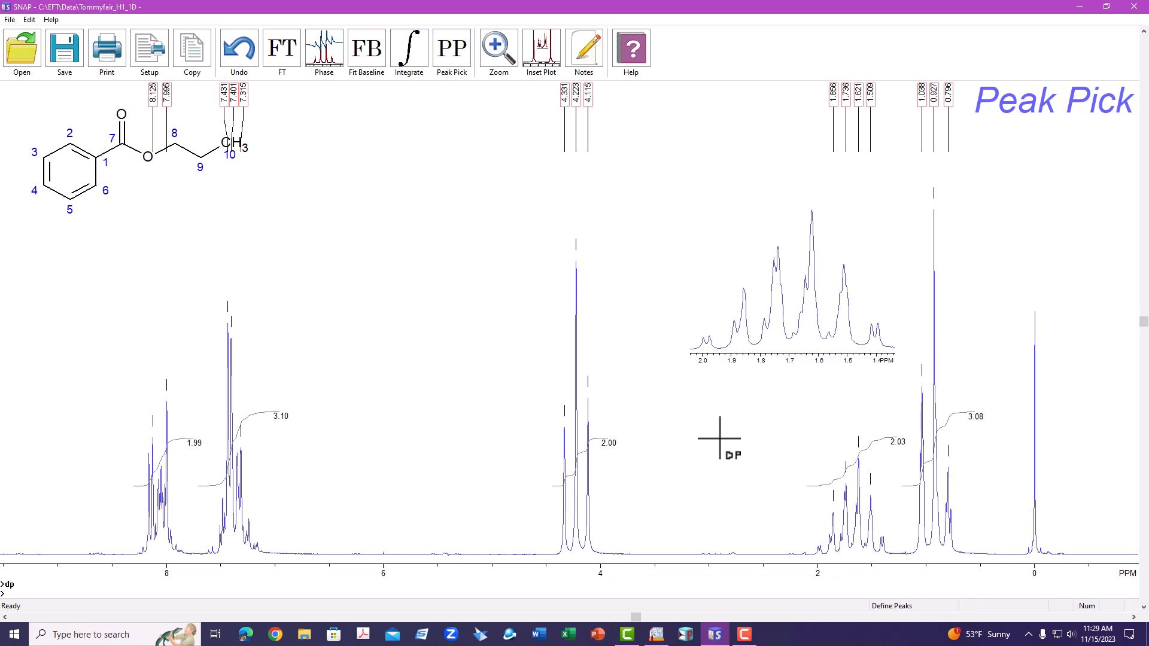
key("Return")
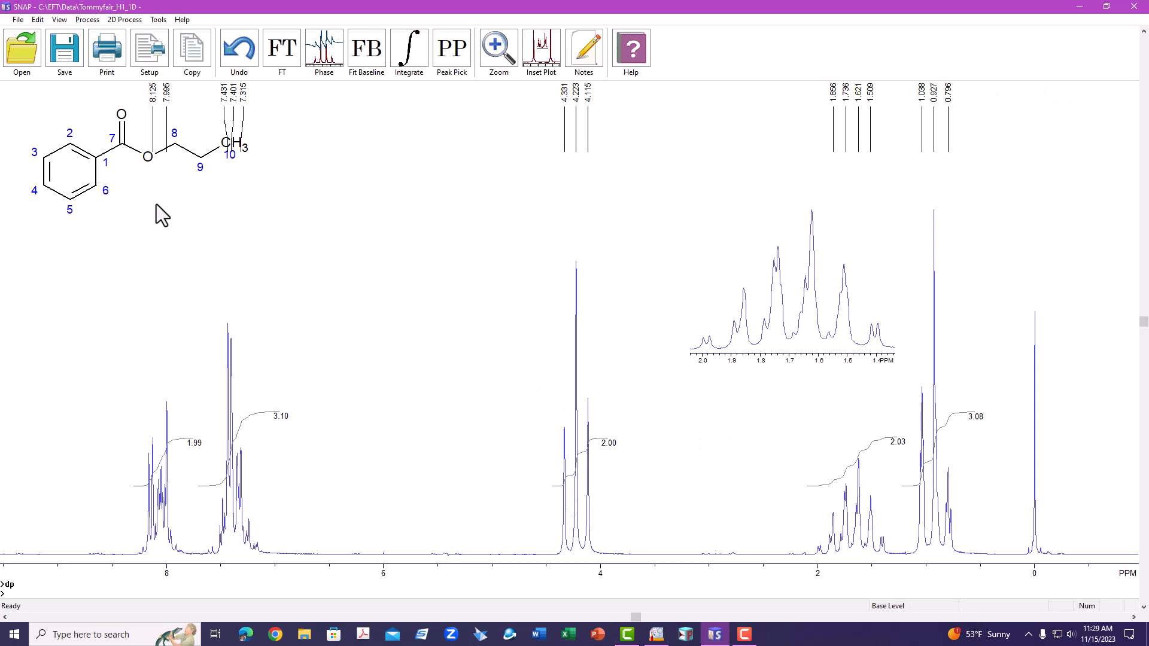
Step: Move the structure meta object lower so it sits clear of the peak labels
type("mo")
key("Return")
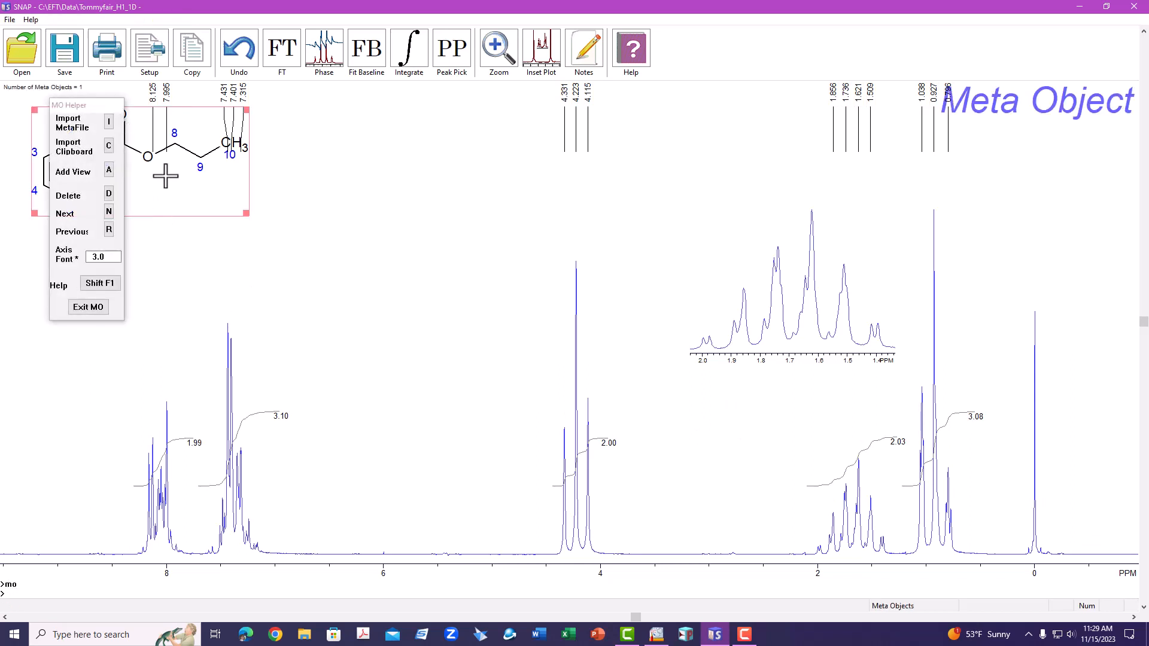
left_click_drag(137, 216, 138, 238)
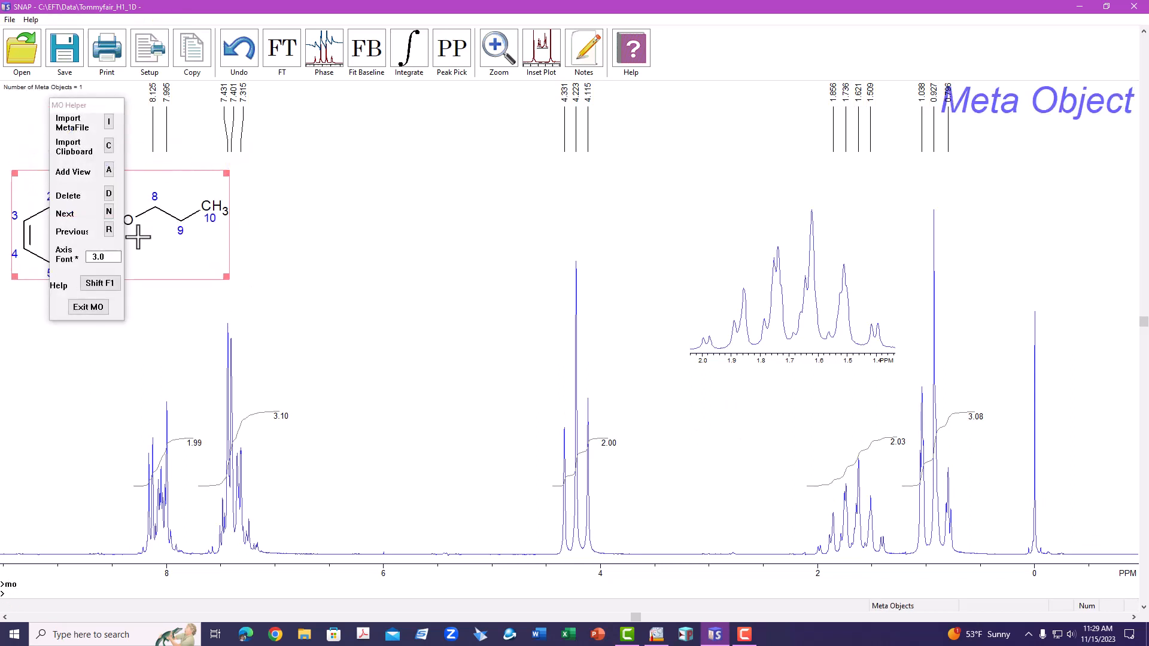
left_click(89, 307)
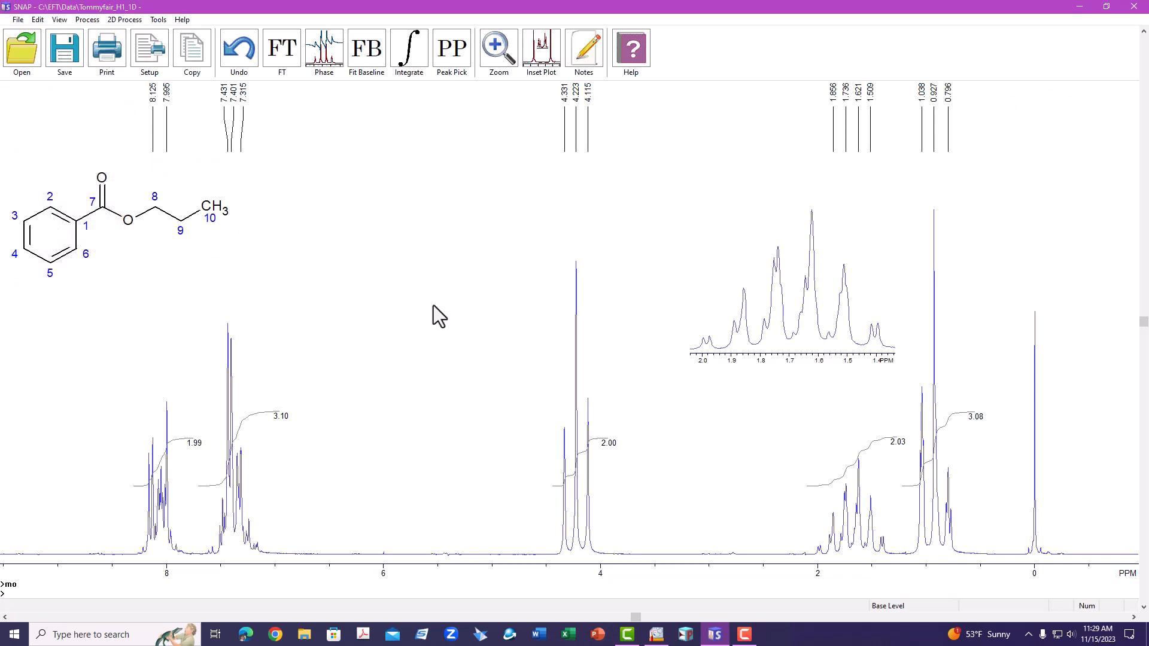
Step: Add a TMS note and place it beside the 0 ppm peak
left_click(588, 54)
left_click(424, 211)
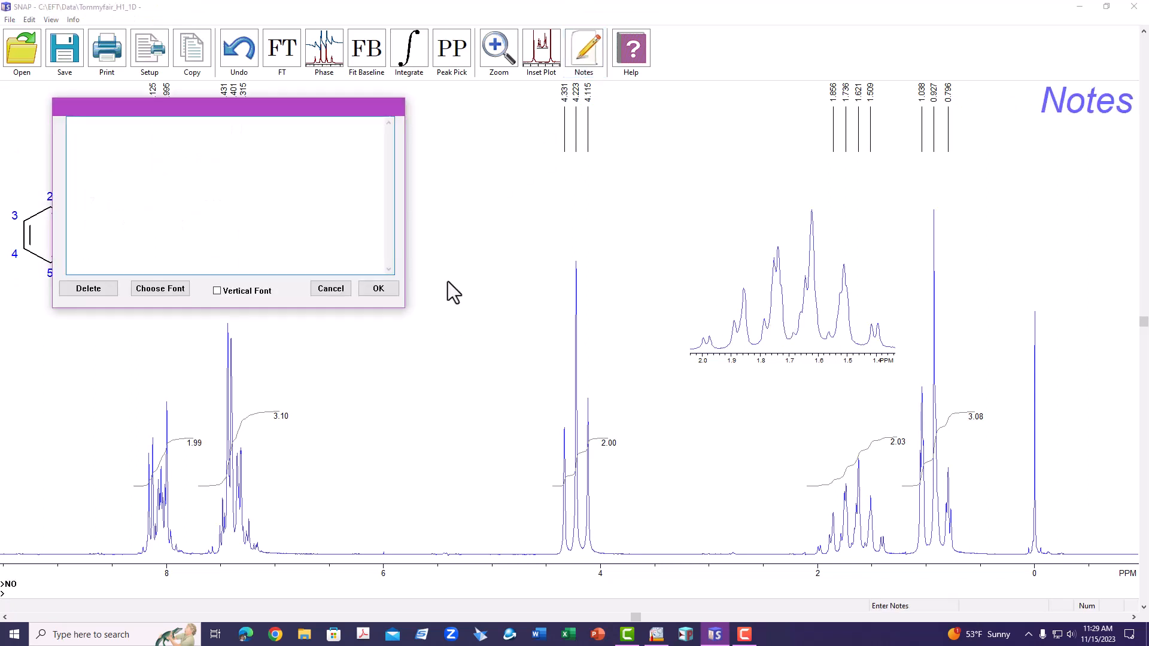
type("TMS")
left_click(386, 292)
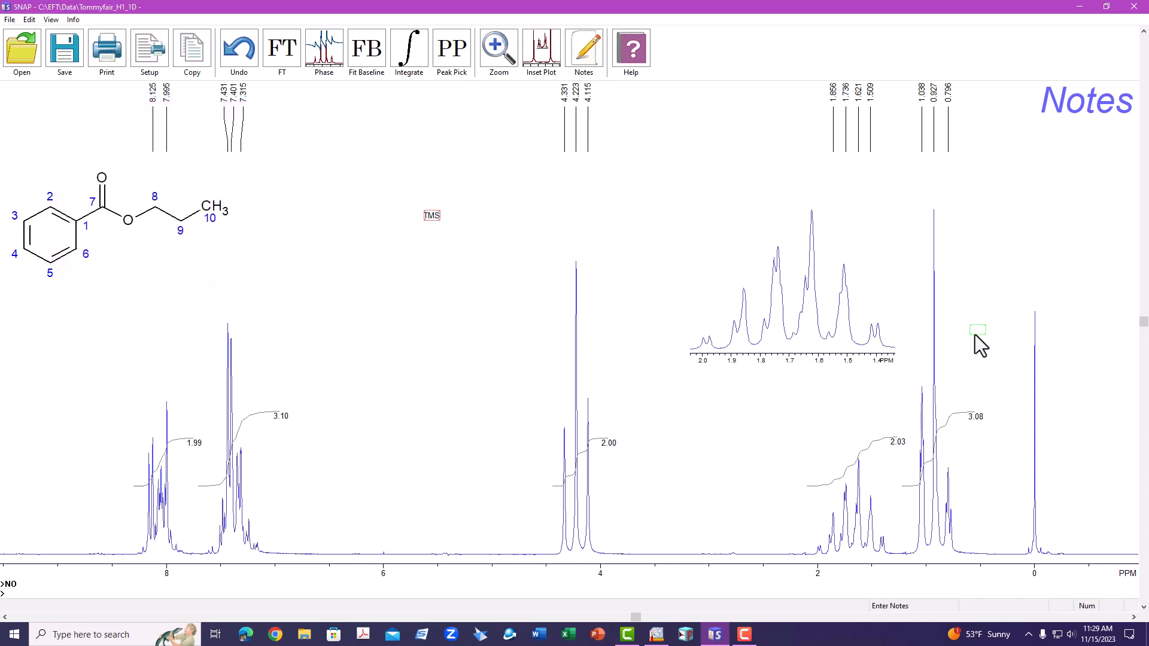
left_click(1049, 329)
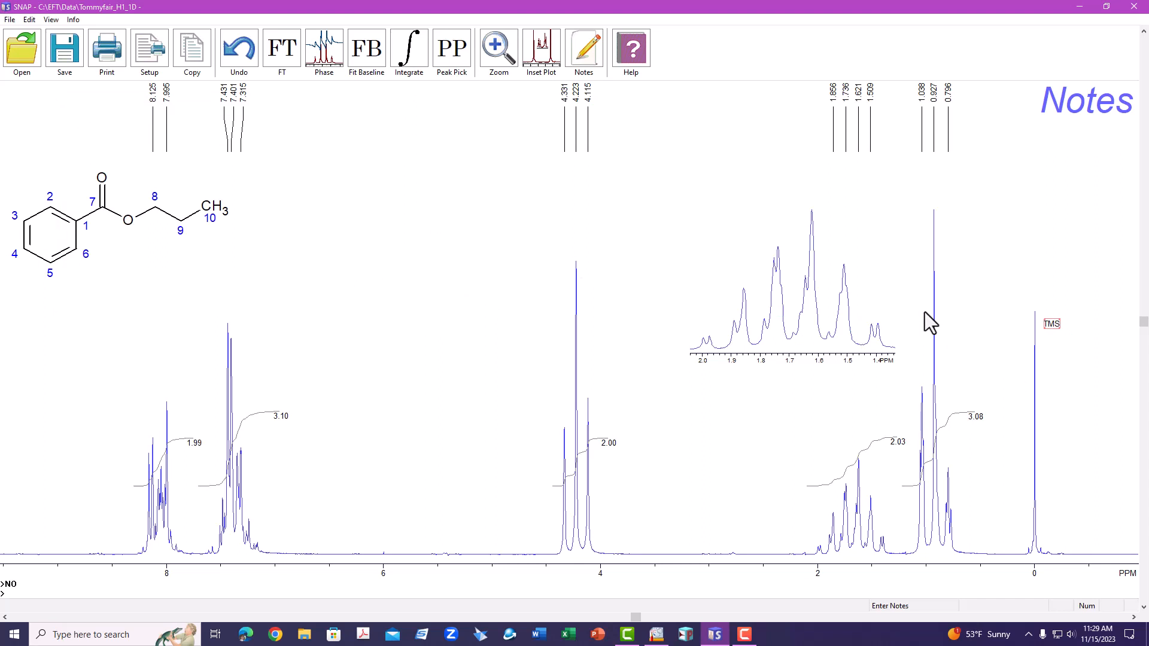
key("Return")
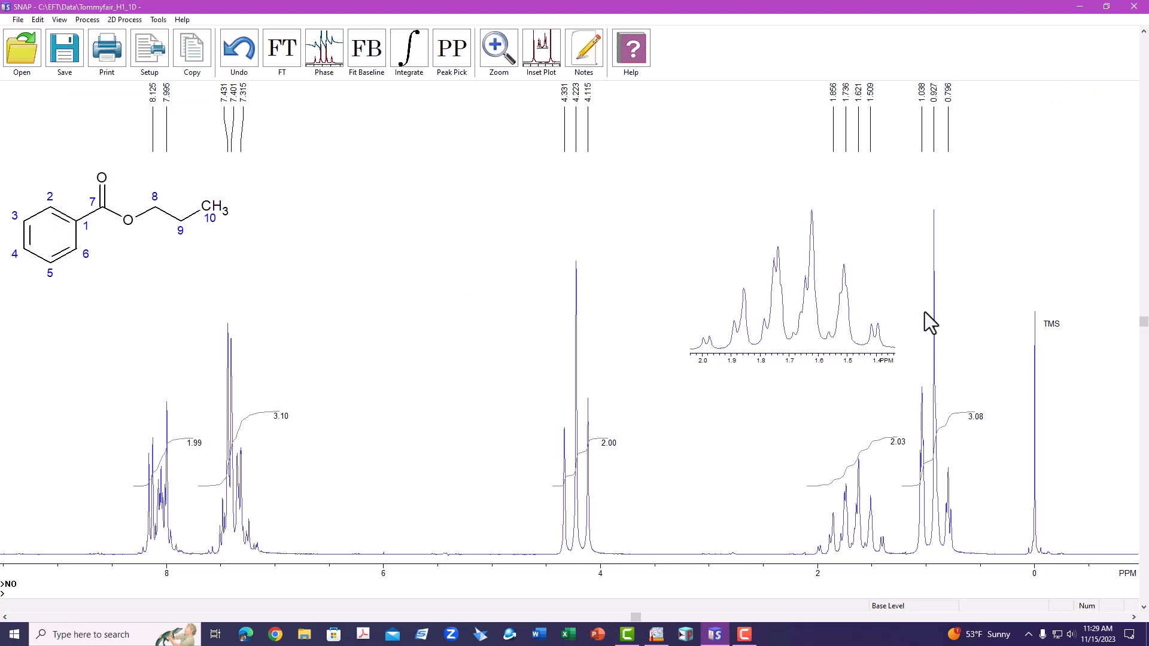